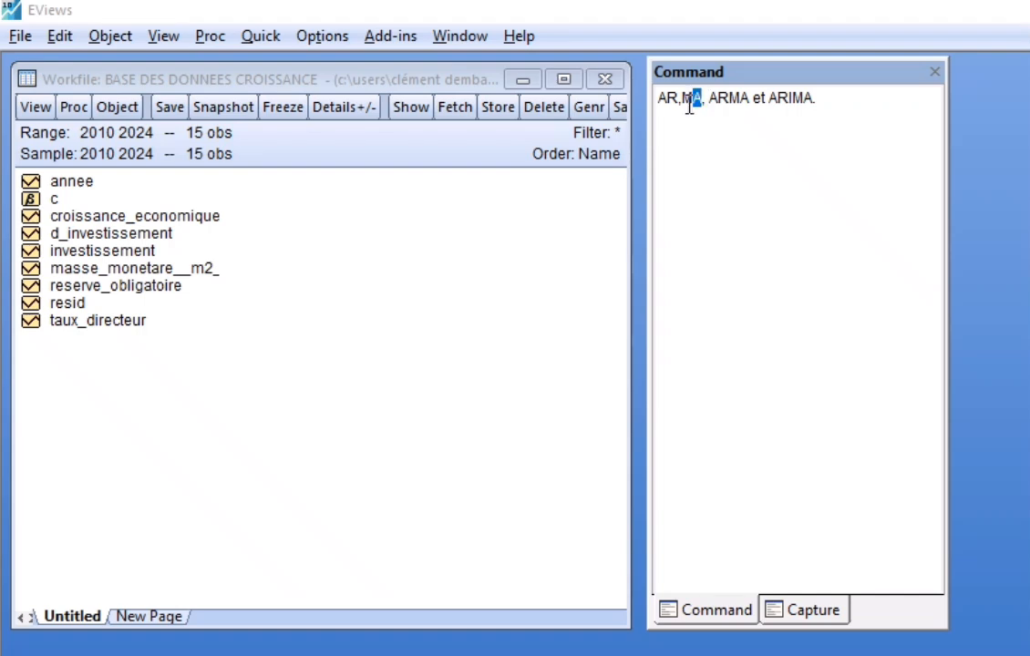
double_click(686, 101)
click(749, 97)
Step: Run an Augmented Dickey-Fuller unit root test in level with intercept on croissance_economique, then minimize the series after reading the test
double_click(214, 222)
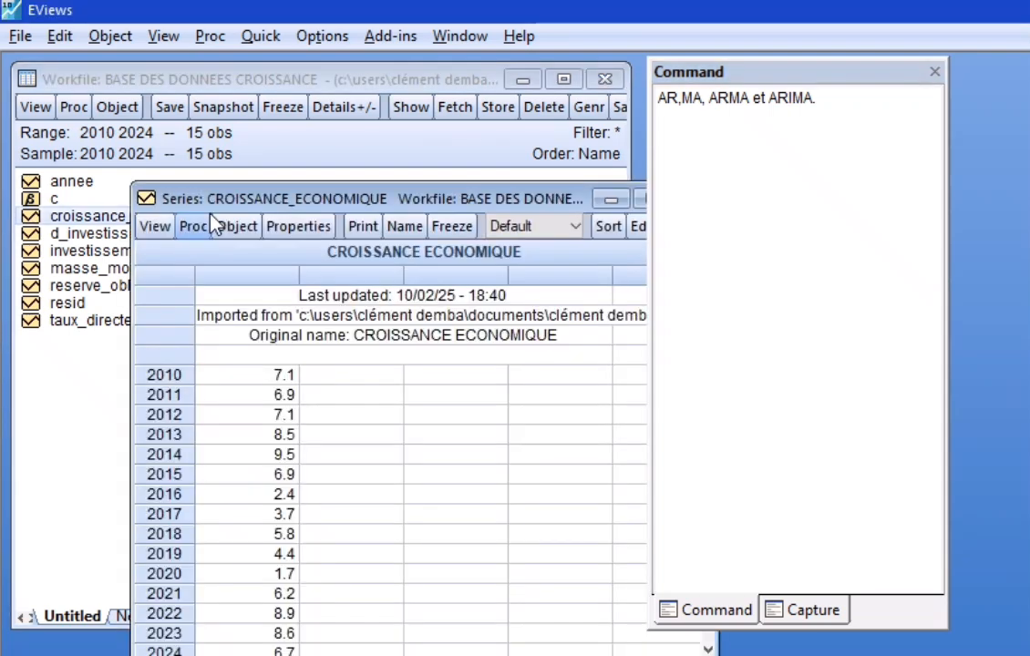
click(153, 226)
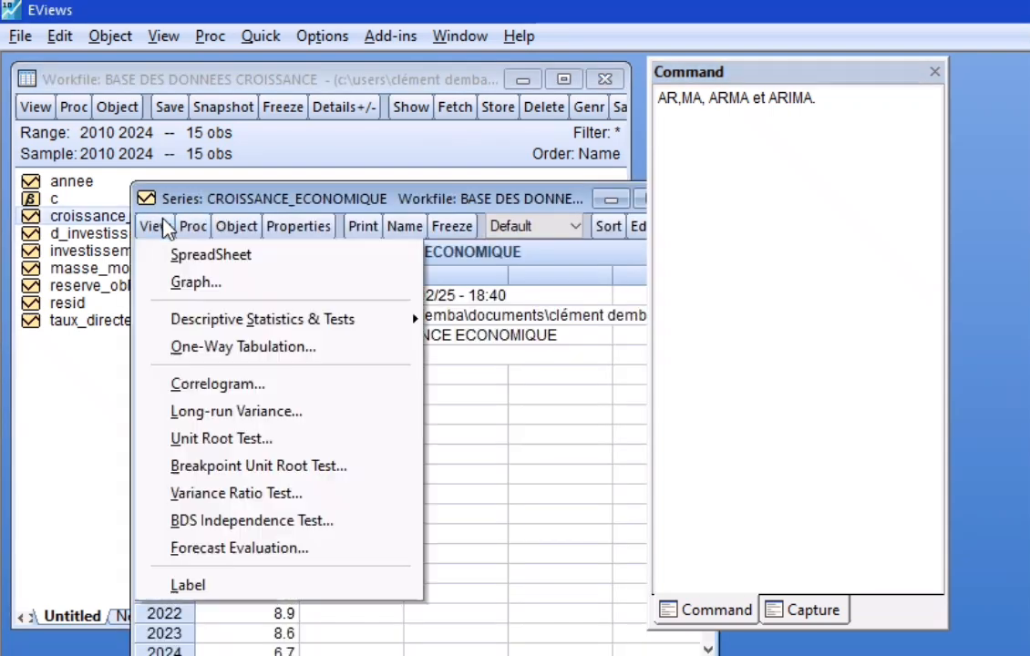
click(260, 440)
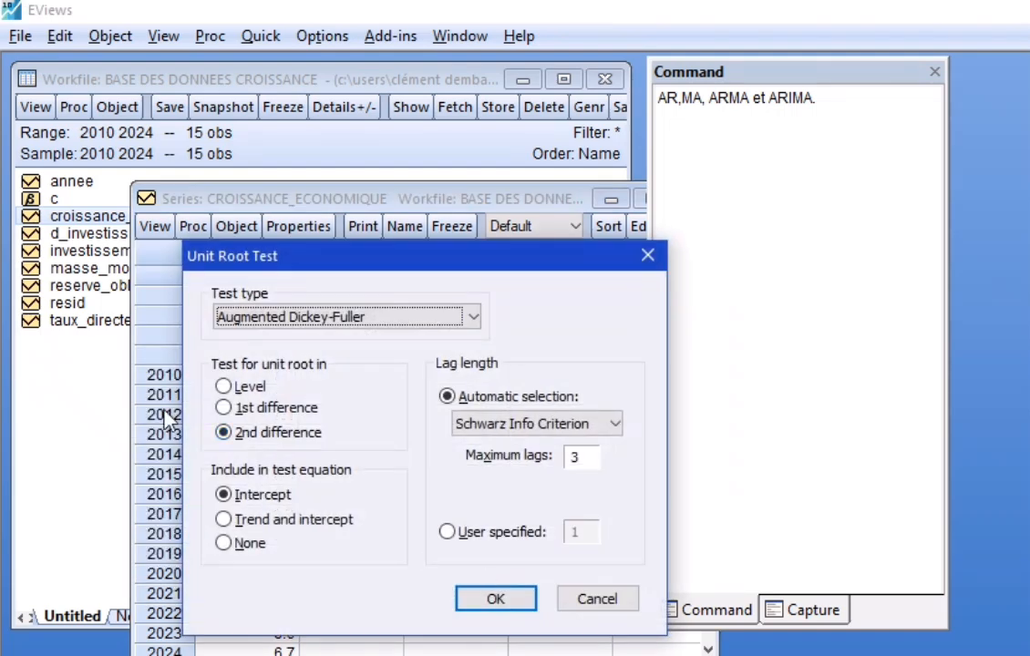
click(235, 390)
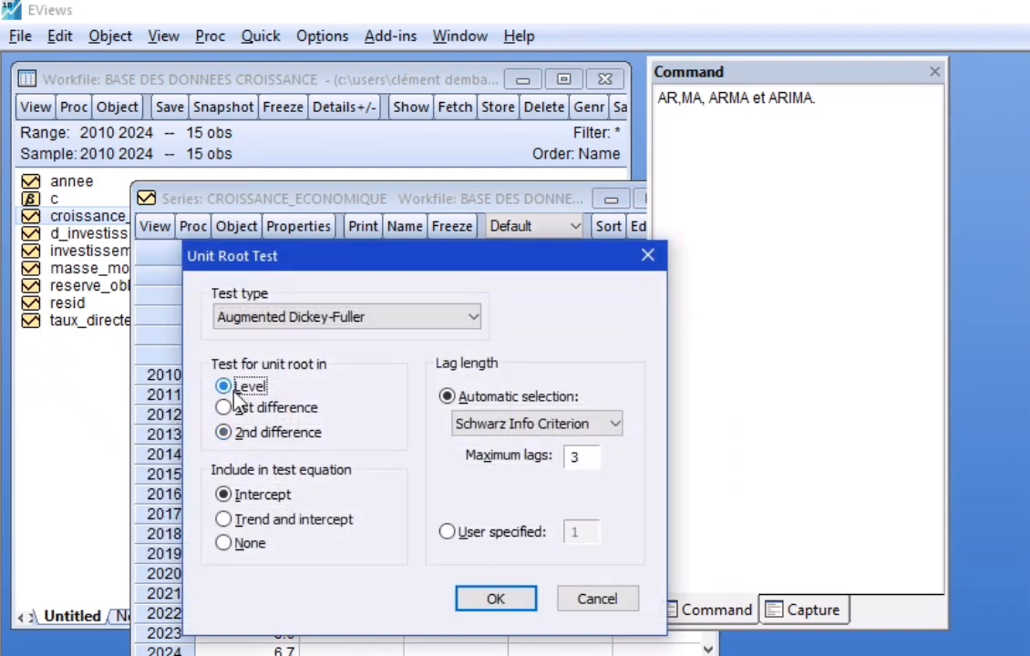
click(496, 601)
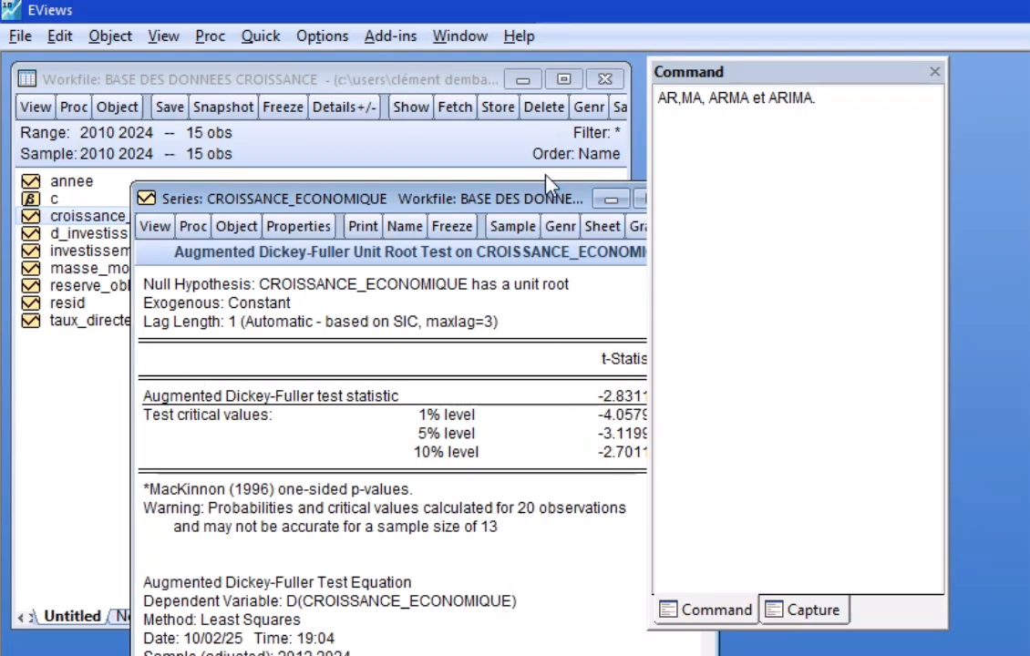
drag(538, 205, 473, 168)
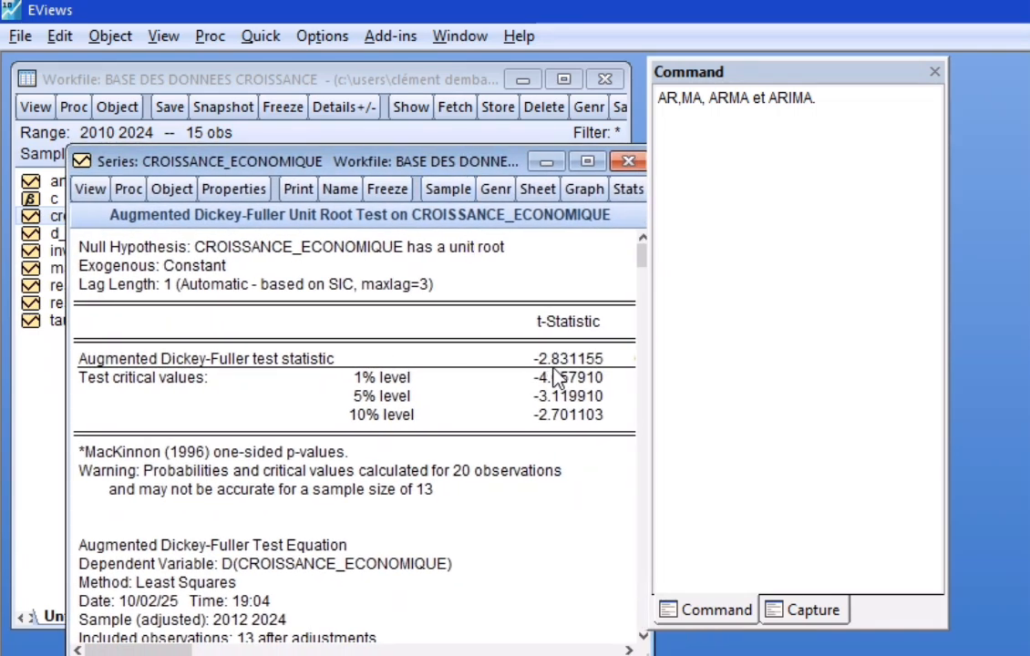
click(546, 161)
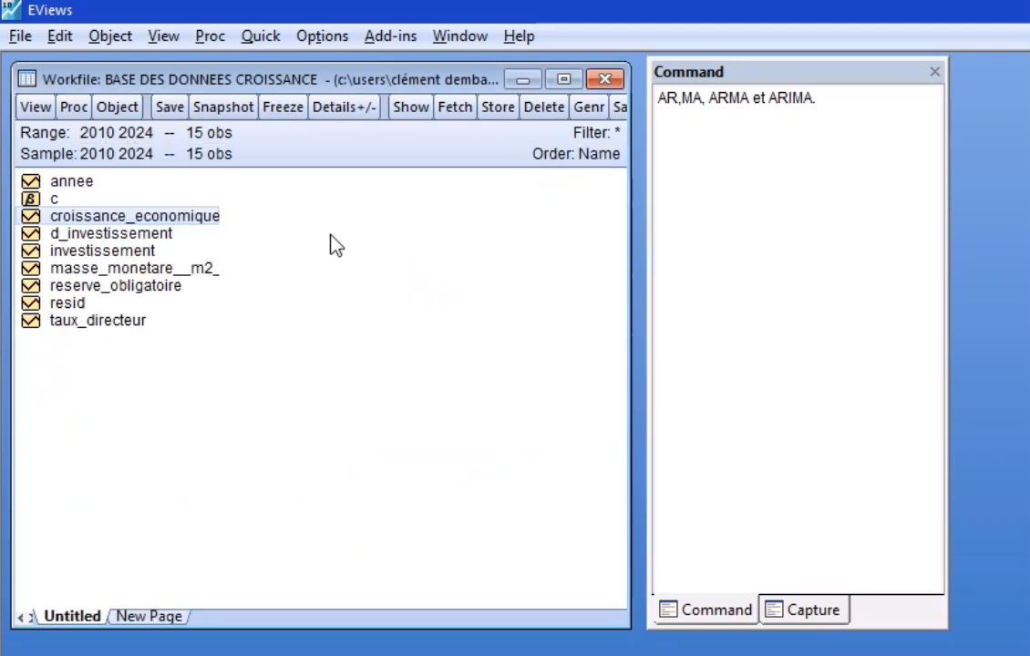
Step: Run an Augmented Dickey-Fuller unit root test in level with intercept on investissement, check its probability and return to the workfile
double_click(138, 251)
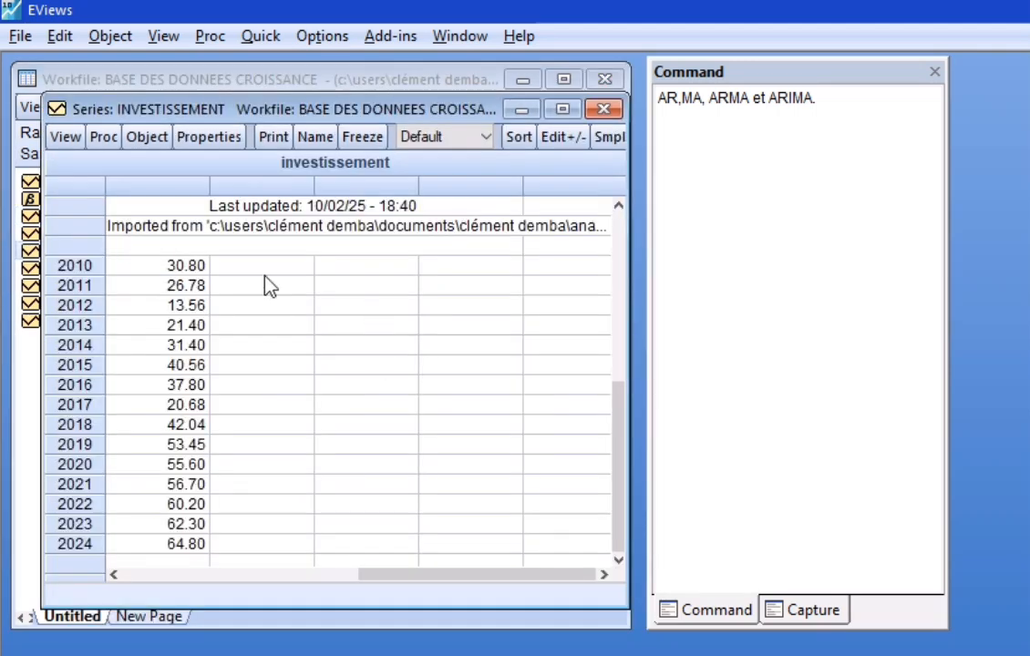
click(65, 139)
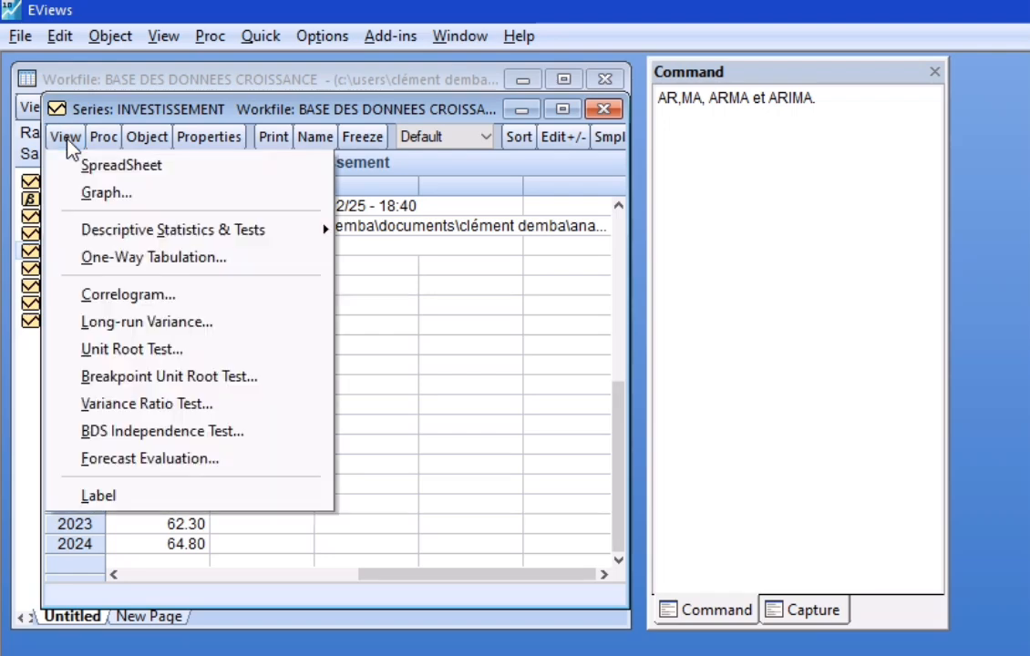
click(167, 354)
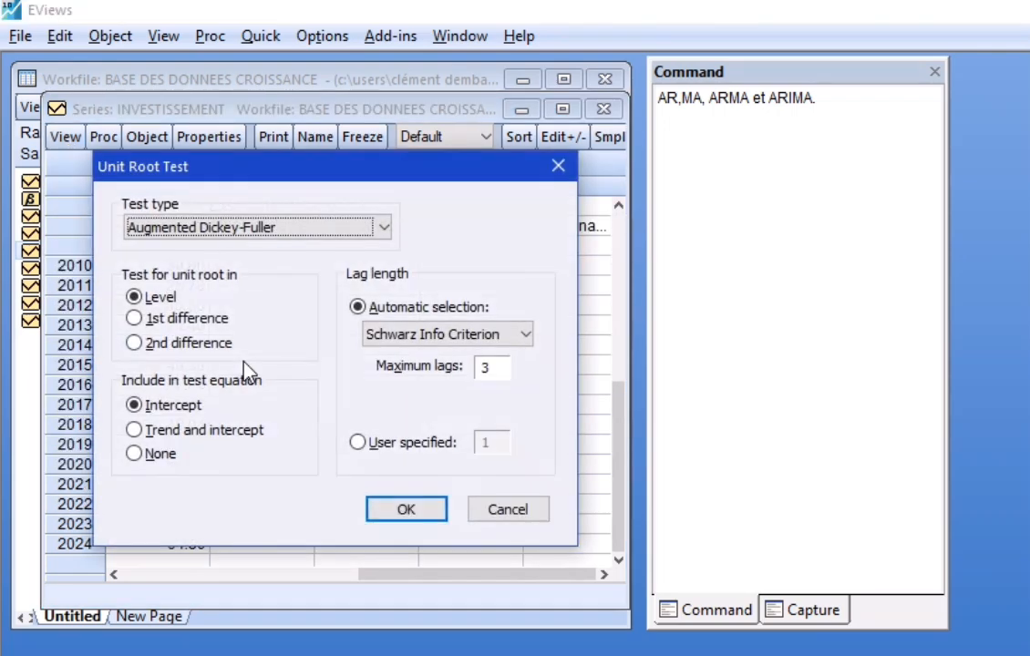
click(403, 513)
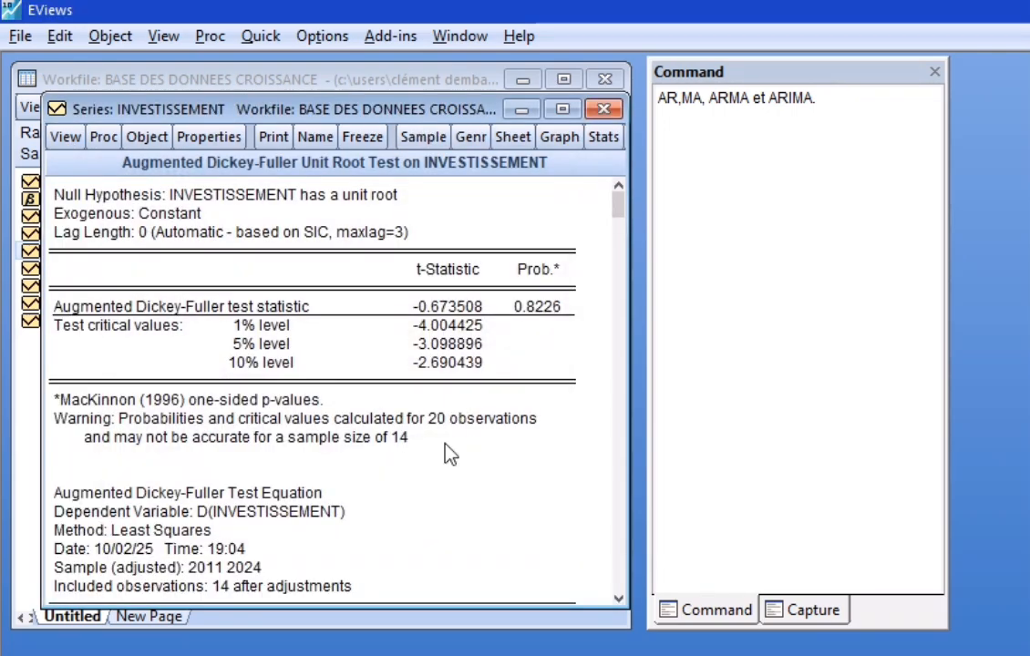
click(536, 308)
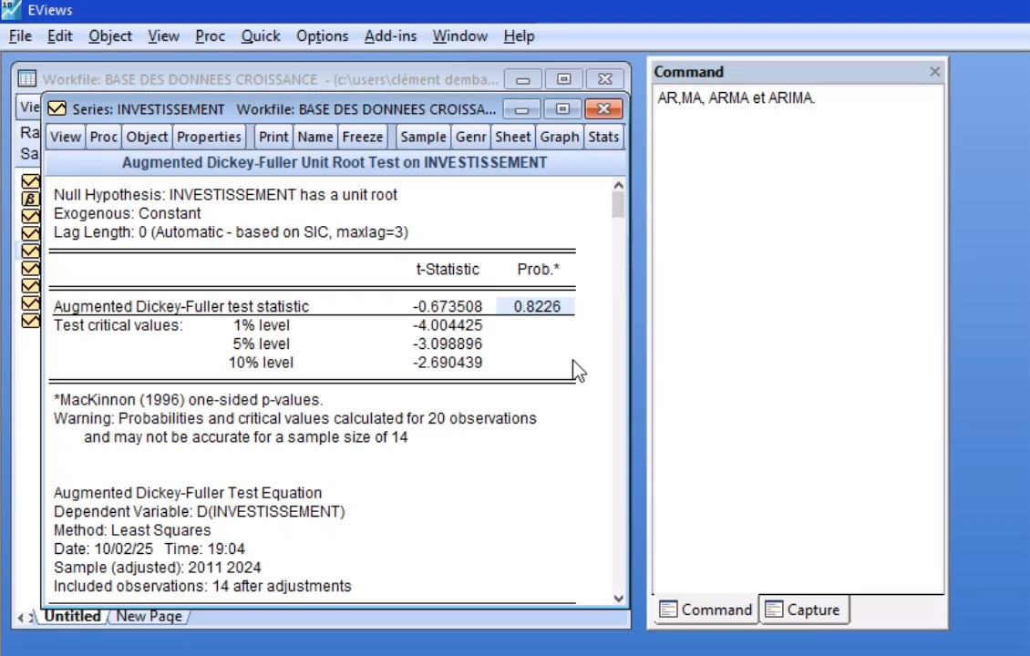
click(539, 269)
click(541, 311)
click(32, 382)
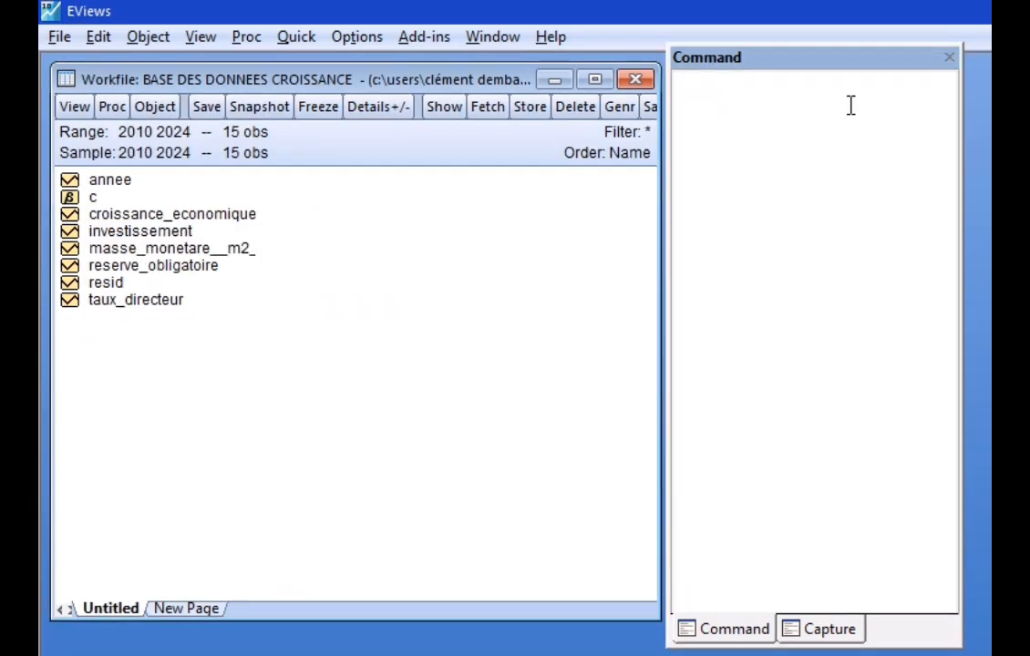
Step: Generate the first-differenced series with the command genr d_investissement=d(investissement) and look over its yearly values
text(geb)
key(BackSpace)
text(nr d_investis)
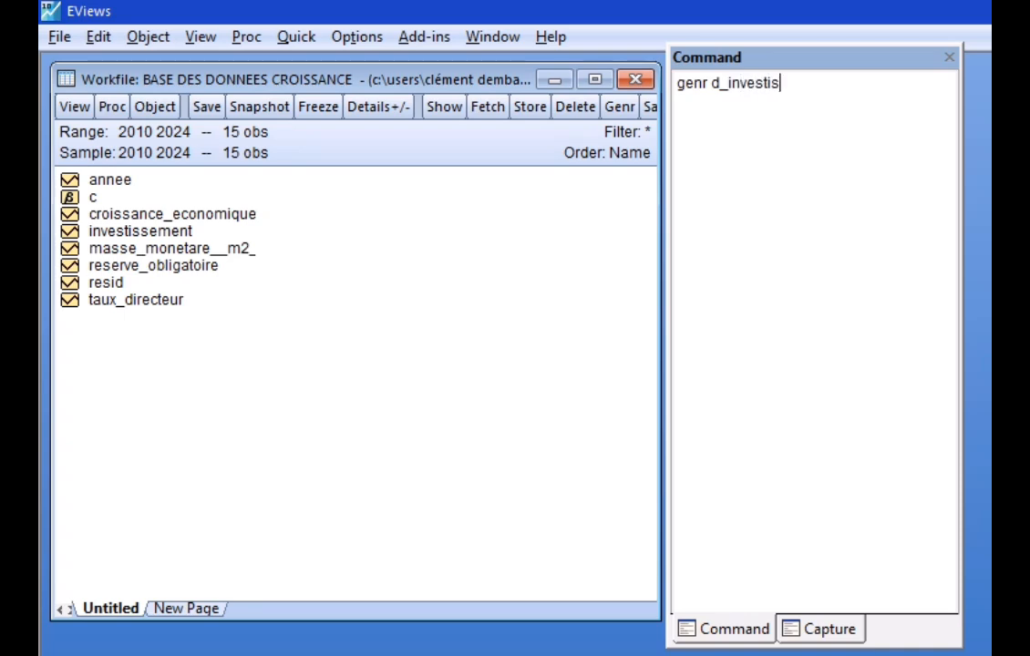
text(sement=)
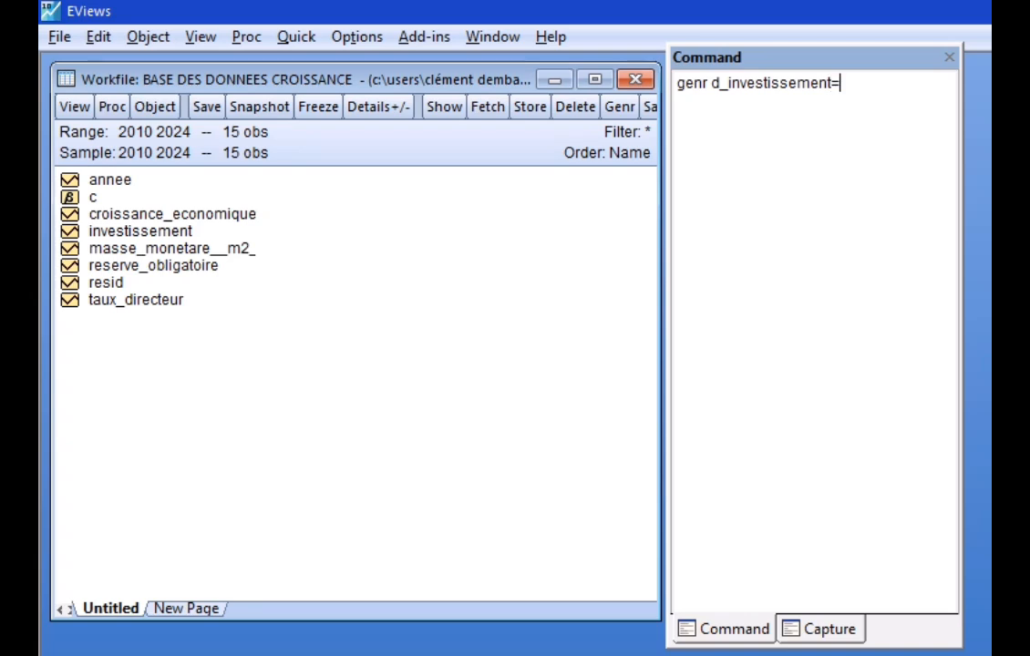
text(d(investissement)
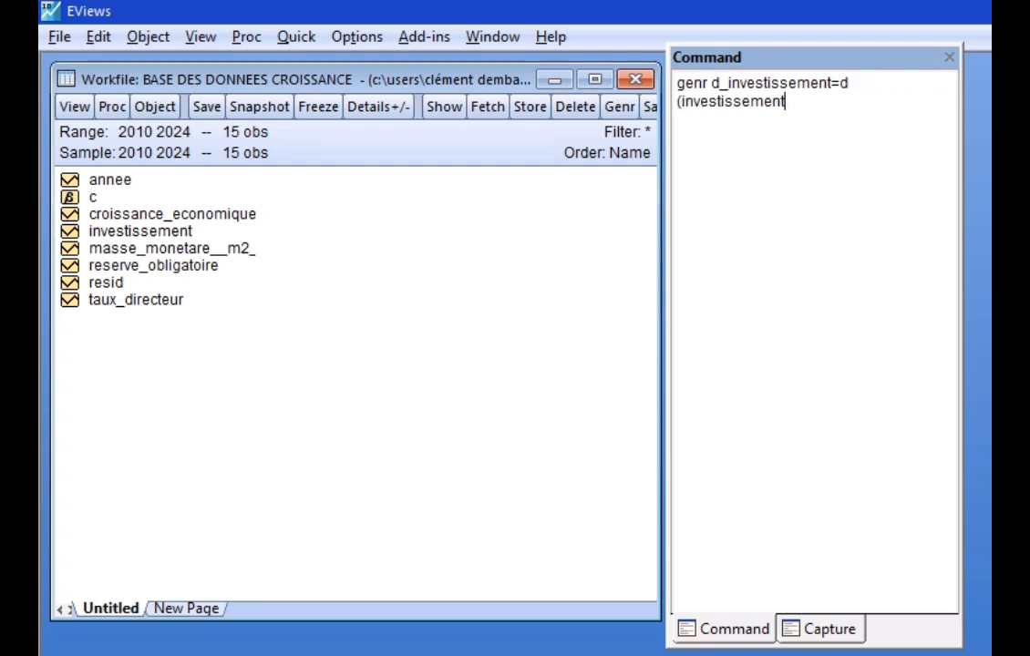
text())
key(Return)
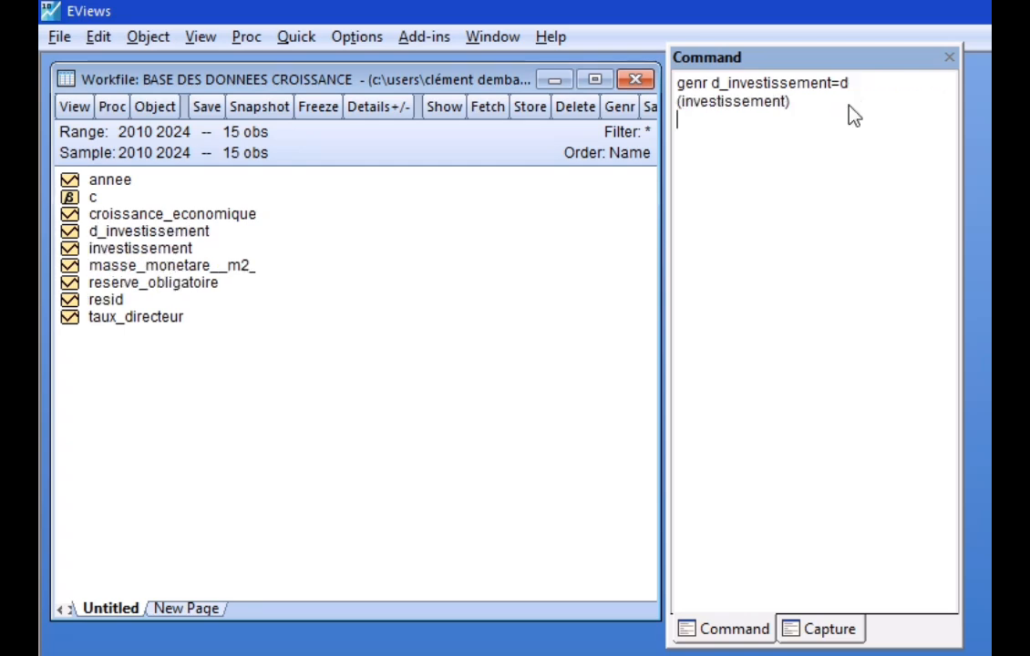
double_click(144, 239)
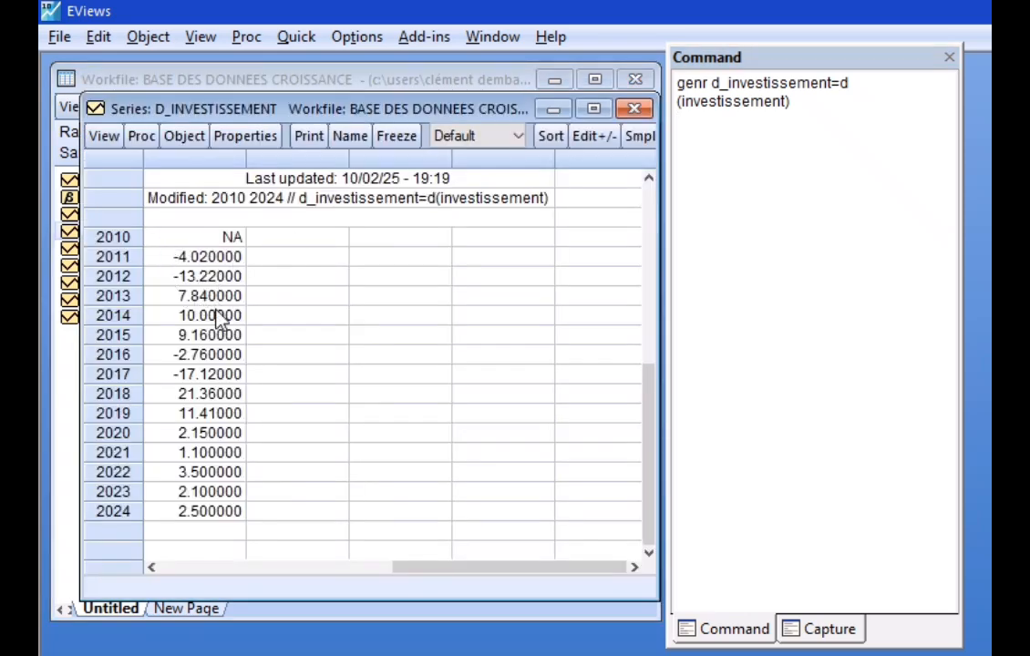
click(73, 368)
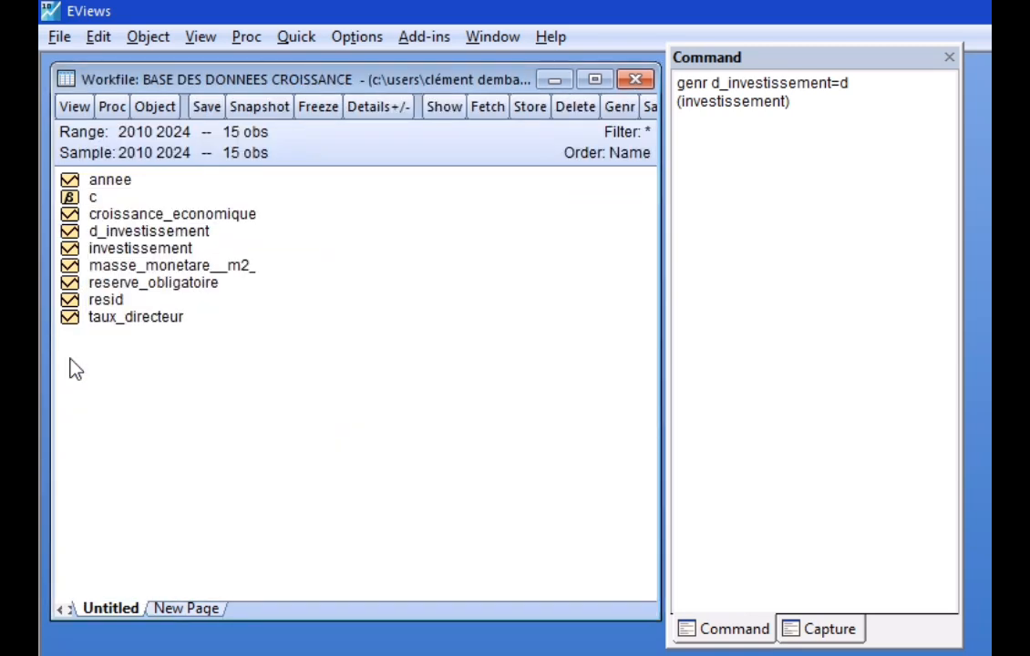
Step: Run an Augmented Dickey-Fuller unit root test in level with intercept on d_investissement and check its probability
double_click(137, 234)
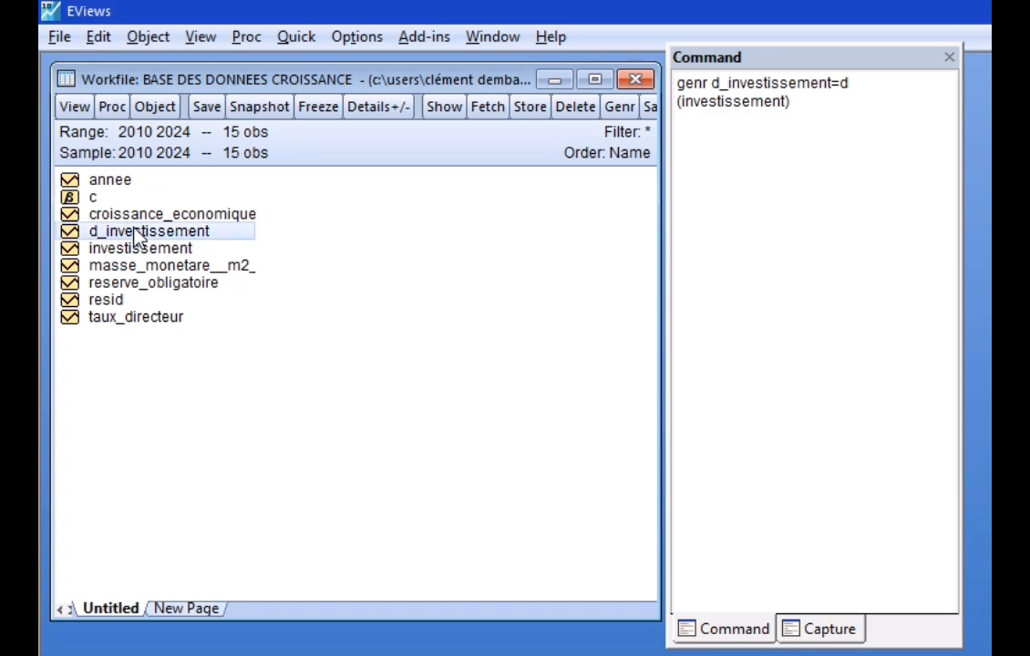
click(105, 138)
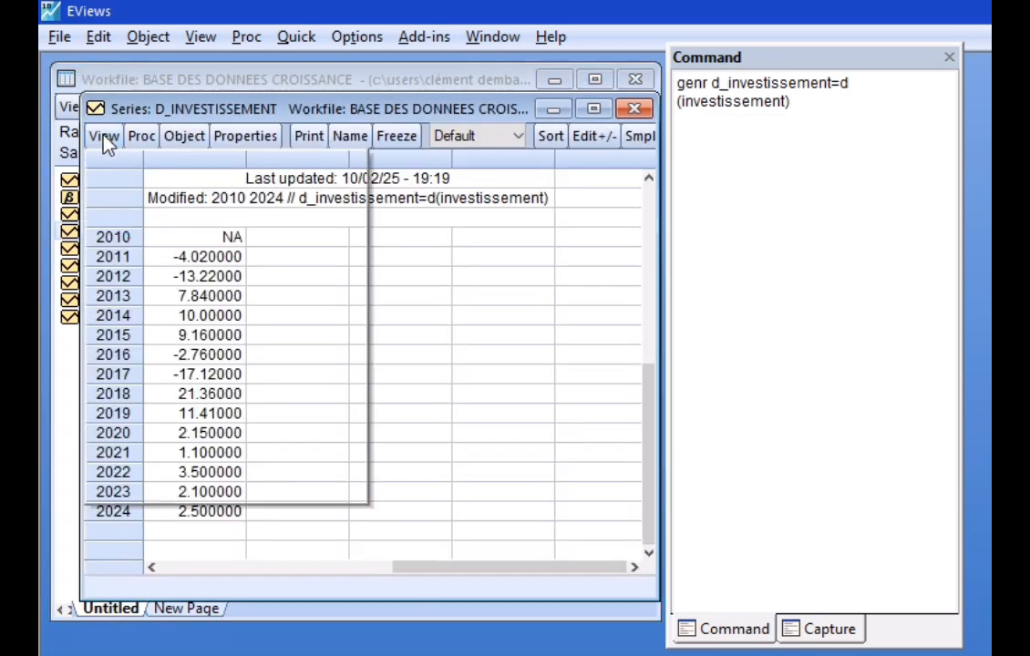
click(227, 353)
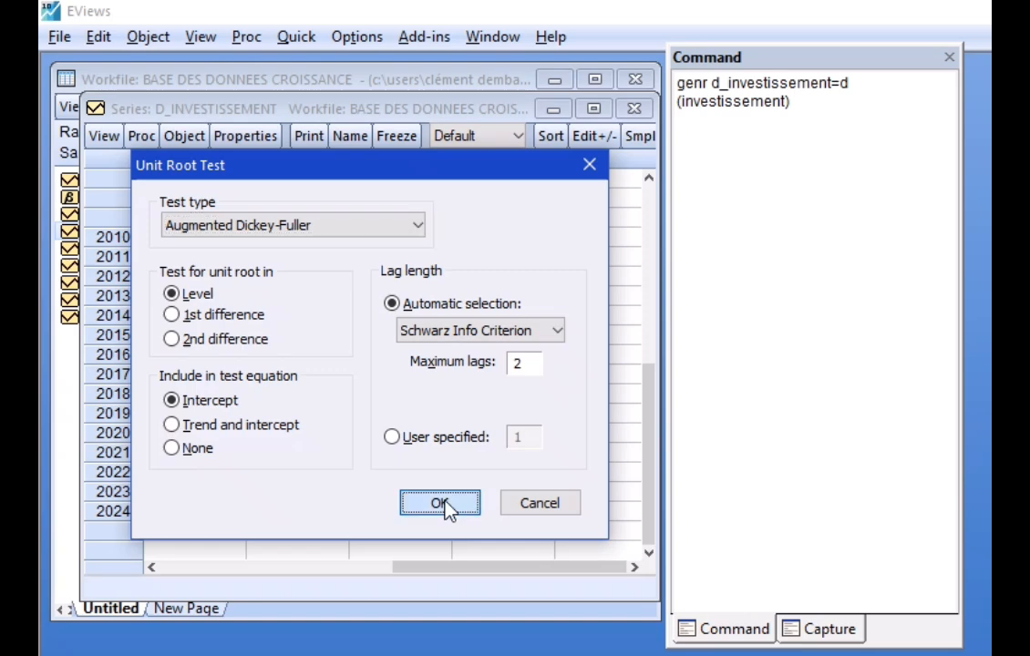
click(445, 507)
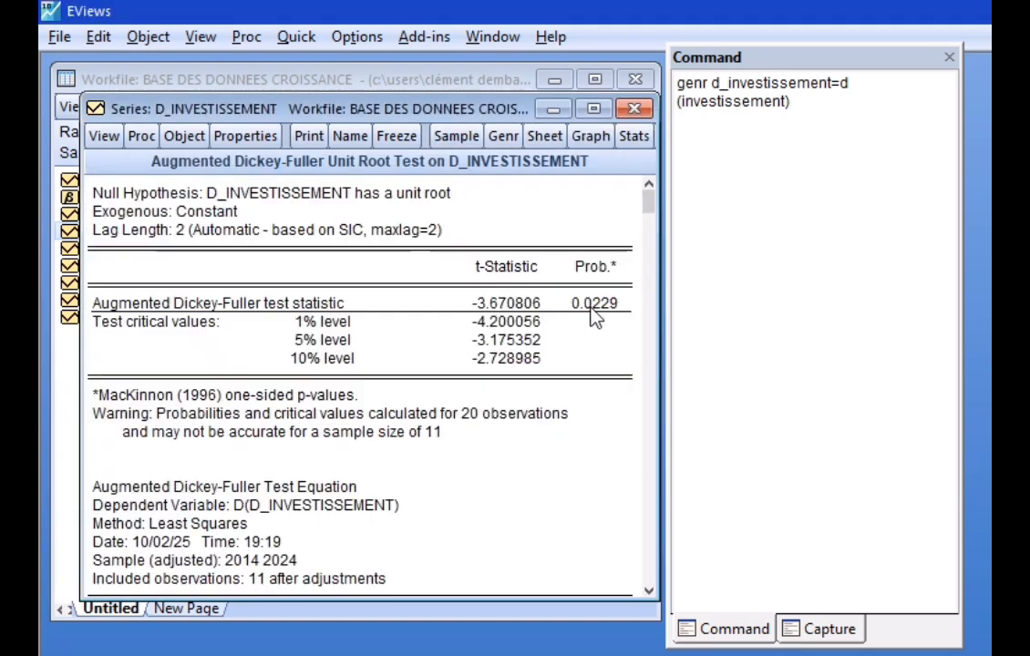
click(591, 310)
click(55, 319)
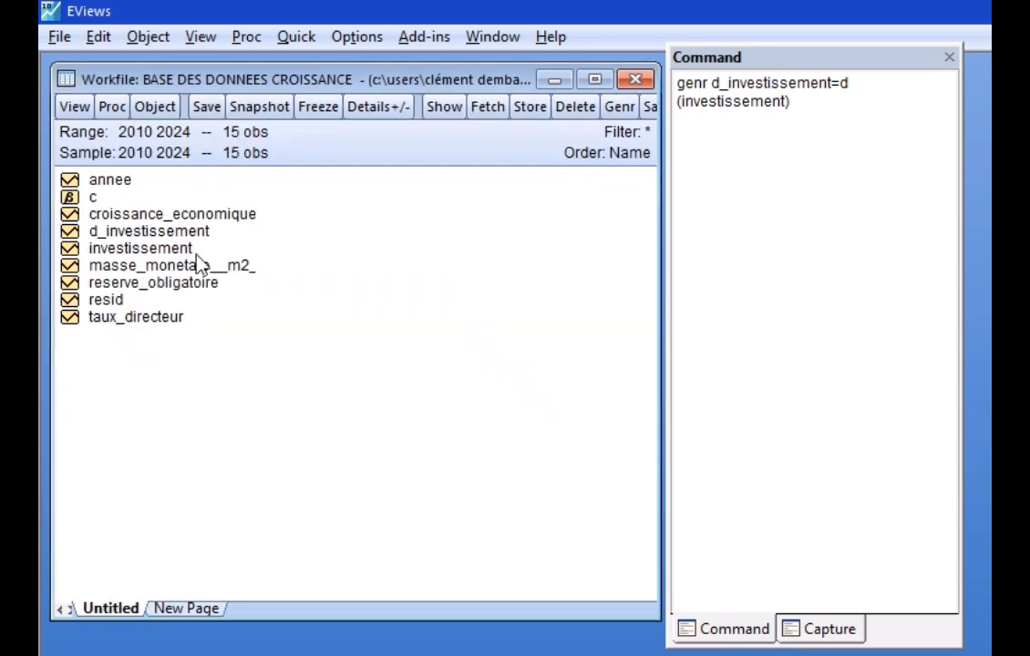
Step: Estimate the least squares equation "d_investissement c ar(1)" over the sample 2010 2024 and check the AR(1) term's probability and coefficient
click(300, 41)
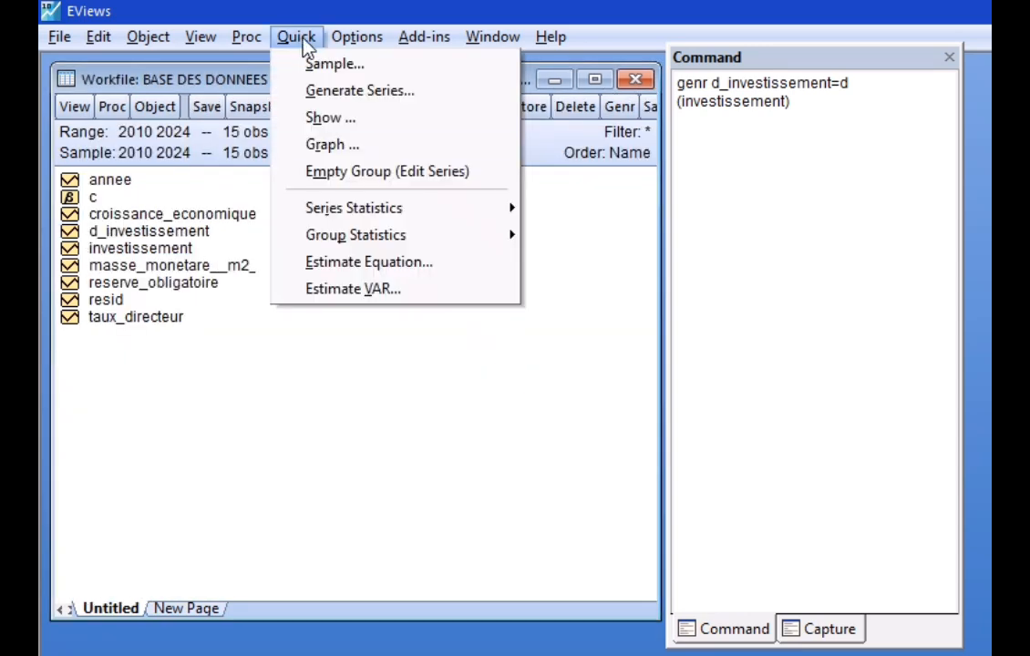
click(398, 271)
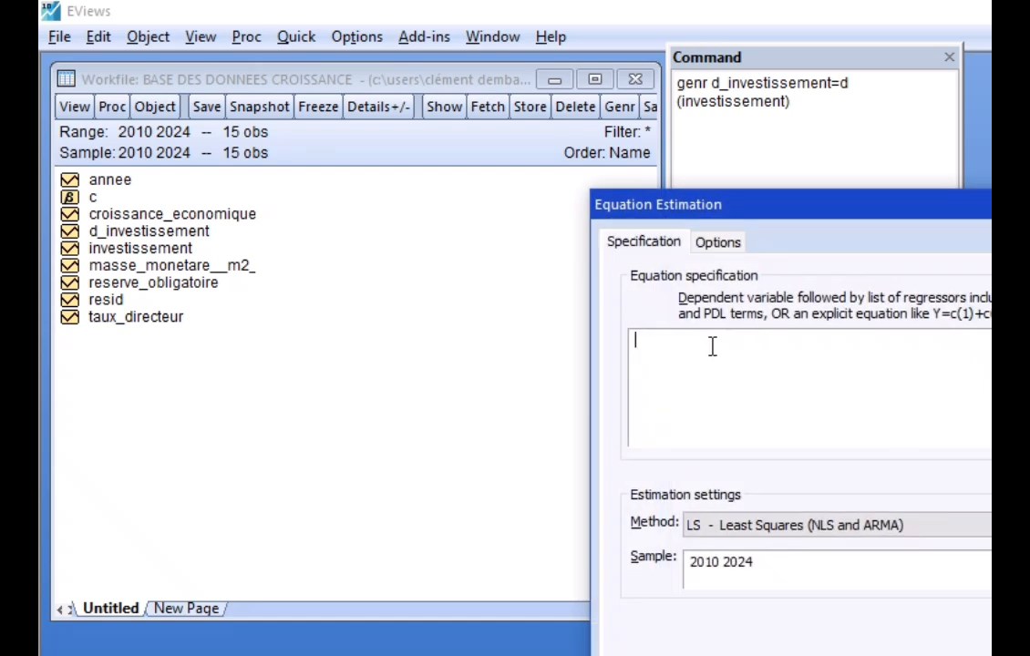
text(d)
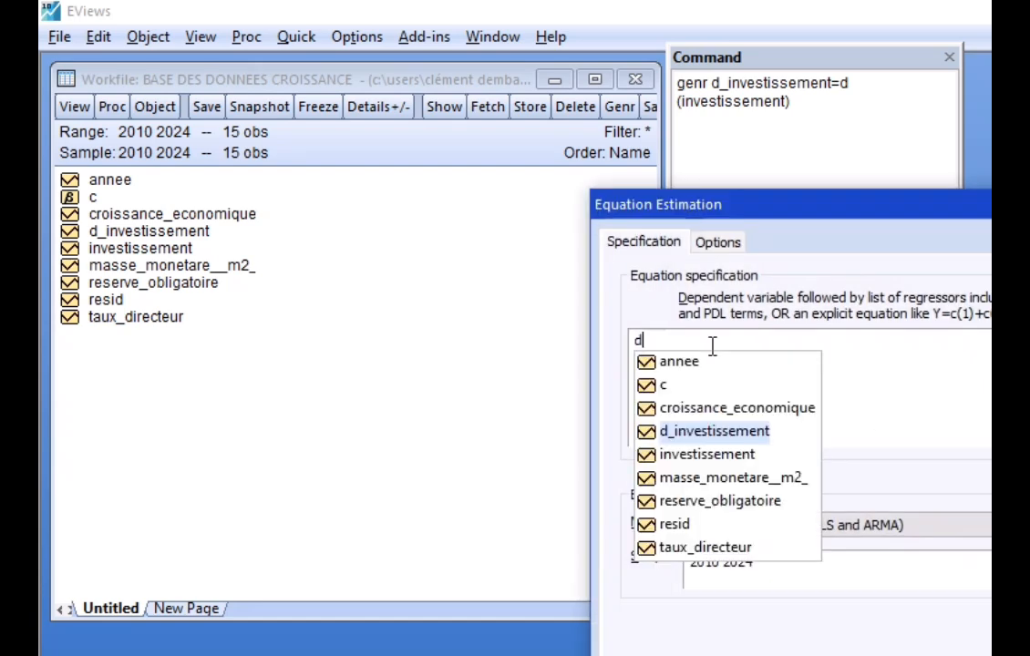
click(668, 432)
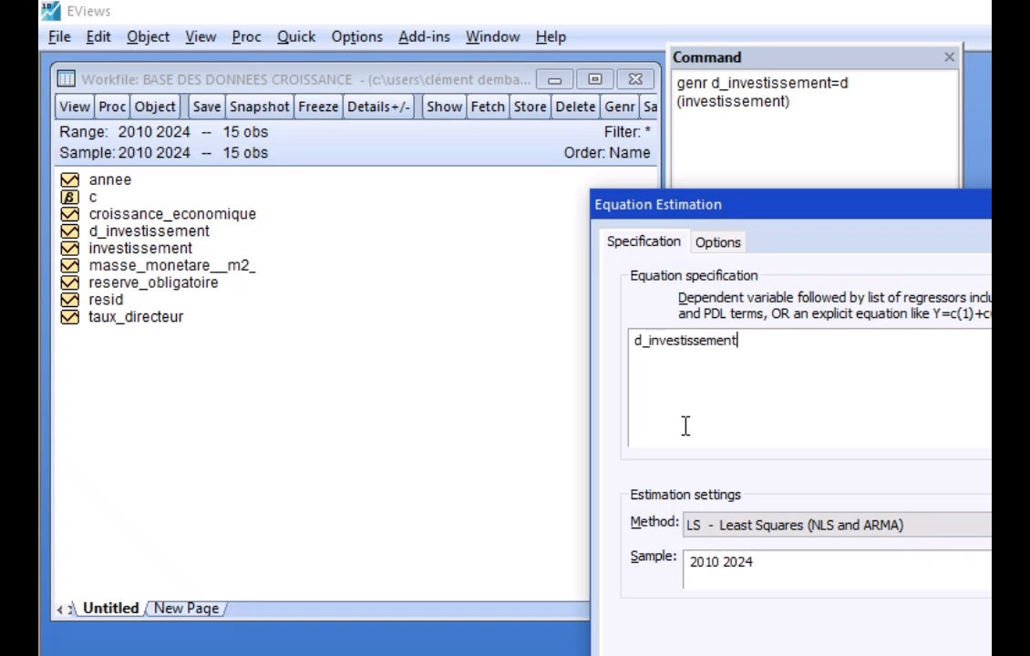
text(c)
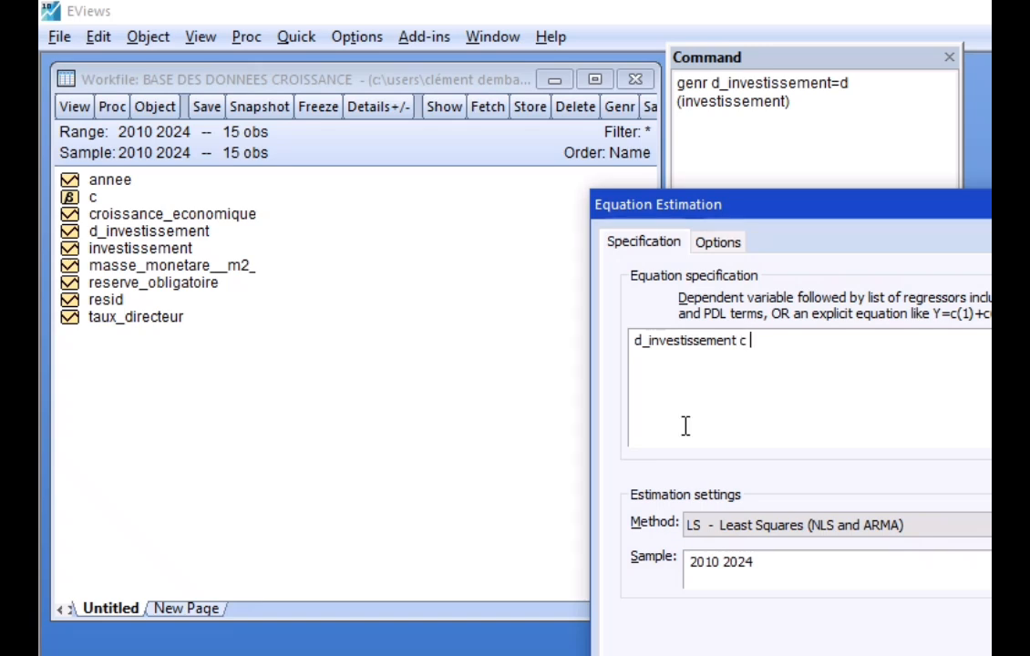
text(ar)
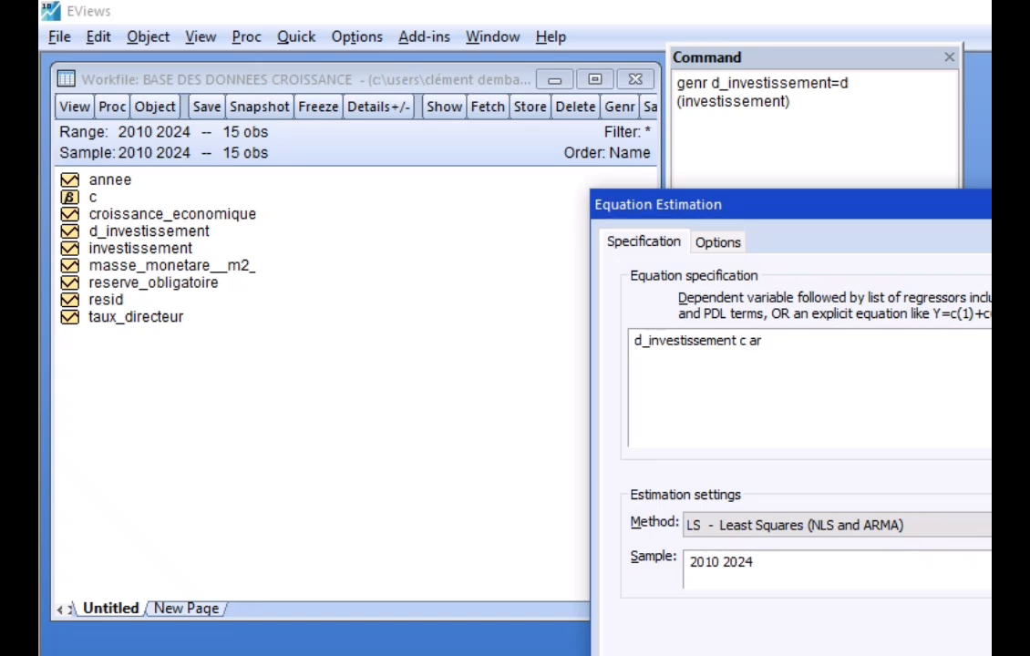
text((1))
key(Return)
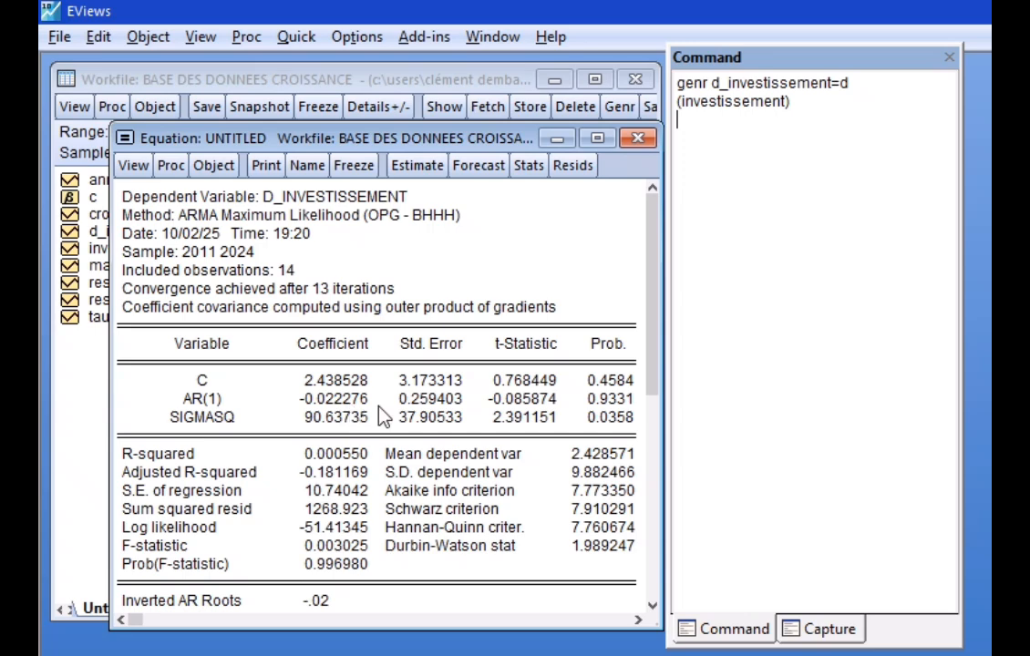
click(558, 406)
click(622, 408)
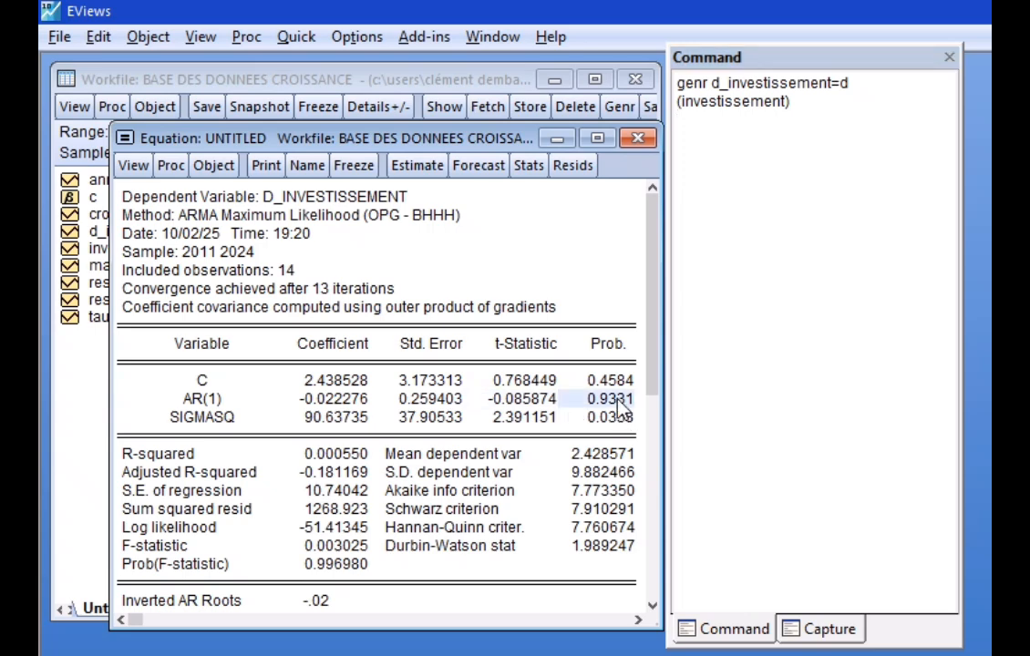
click(363, 404)
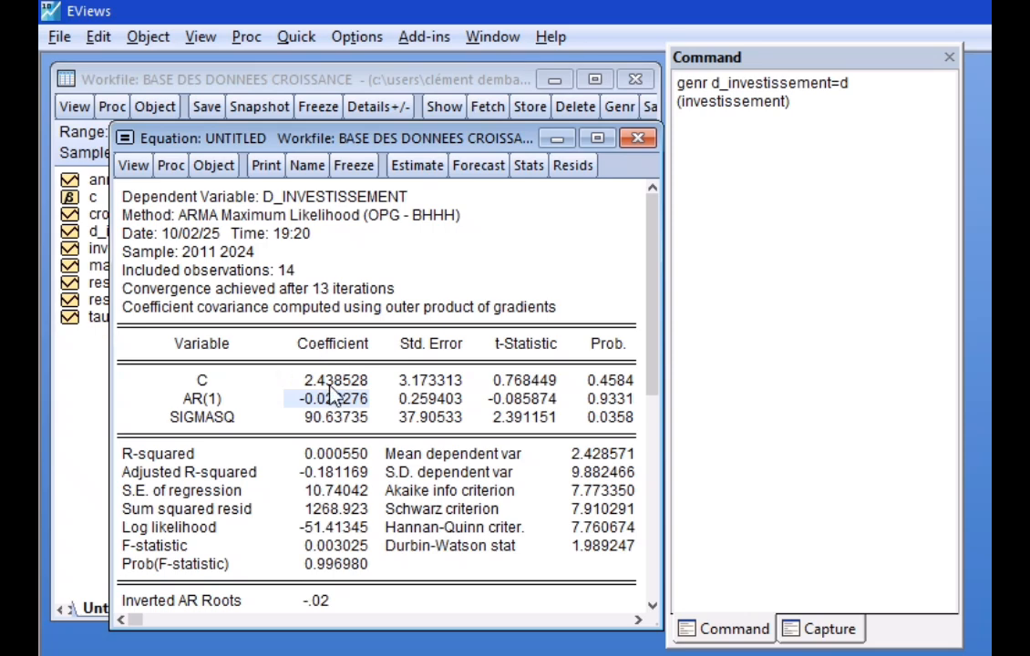
Step: Re-estimate the equation as "d_investissement c ma(1)" by least squares over the sample 2010 2024
click(424, 173)
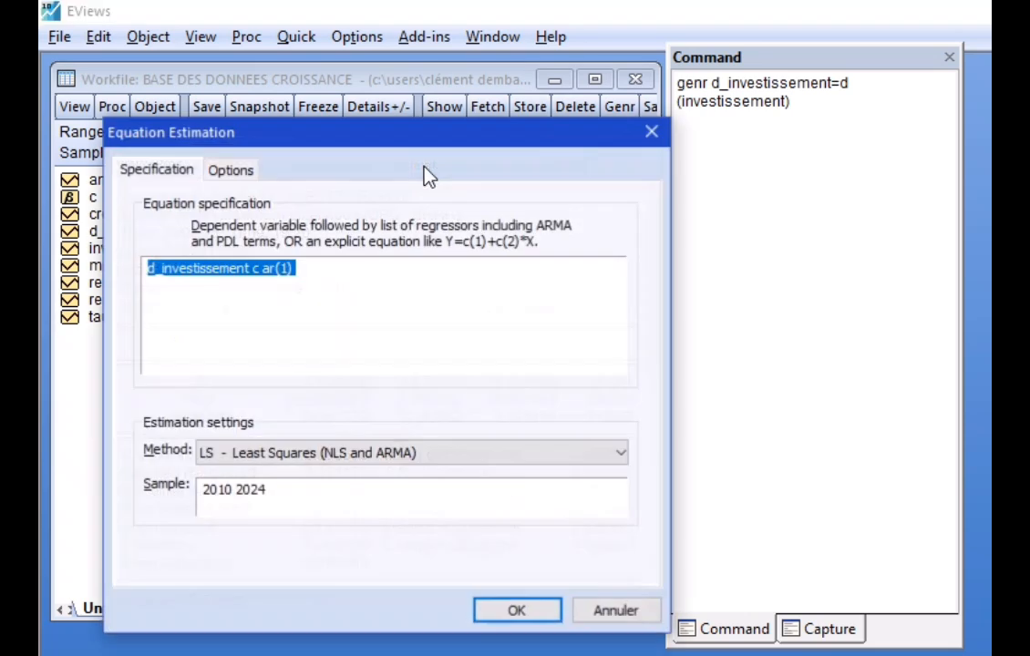
click(291, 269)
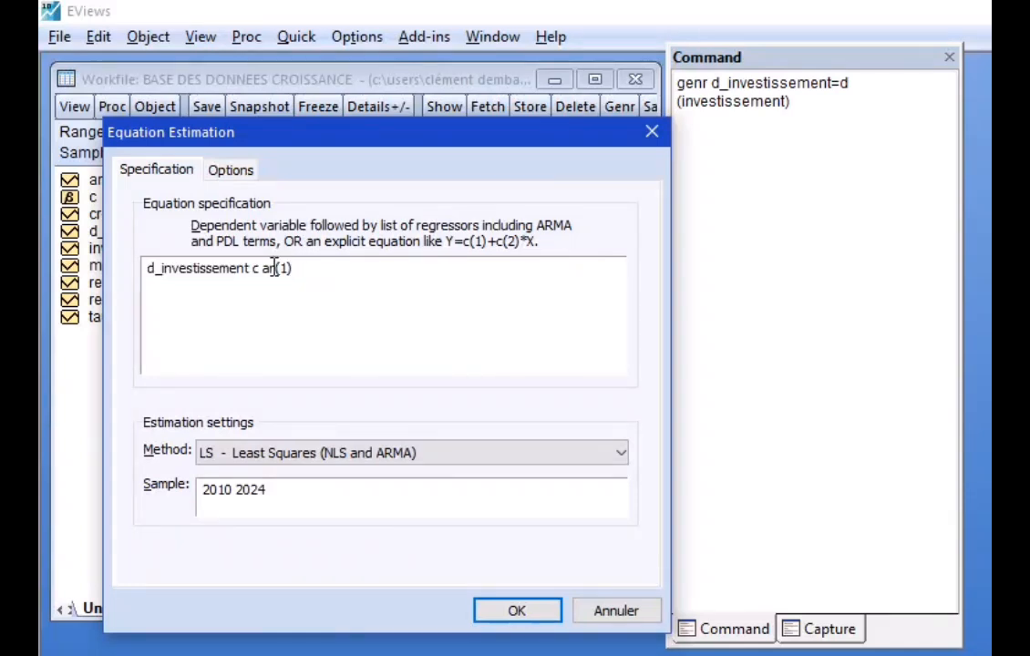
click(273, 268)
key(Delete)
key(Delete)
key(BackSpace)
text(ma)
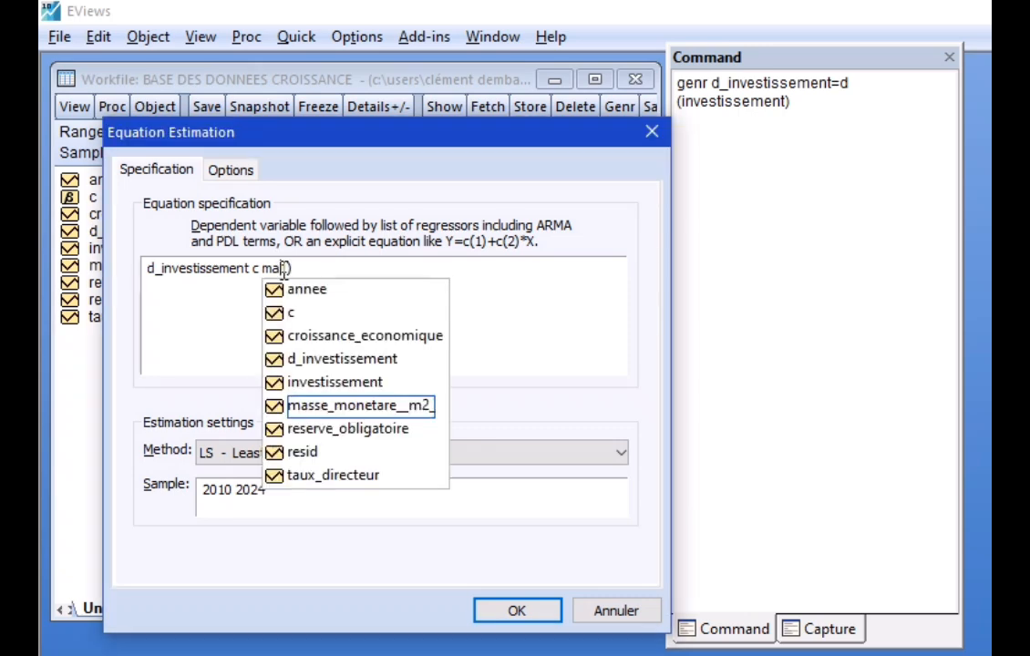
text(()
click(516, 616)
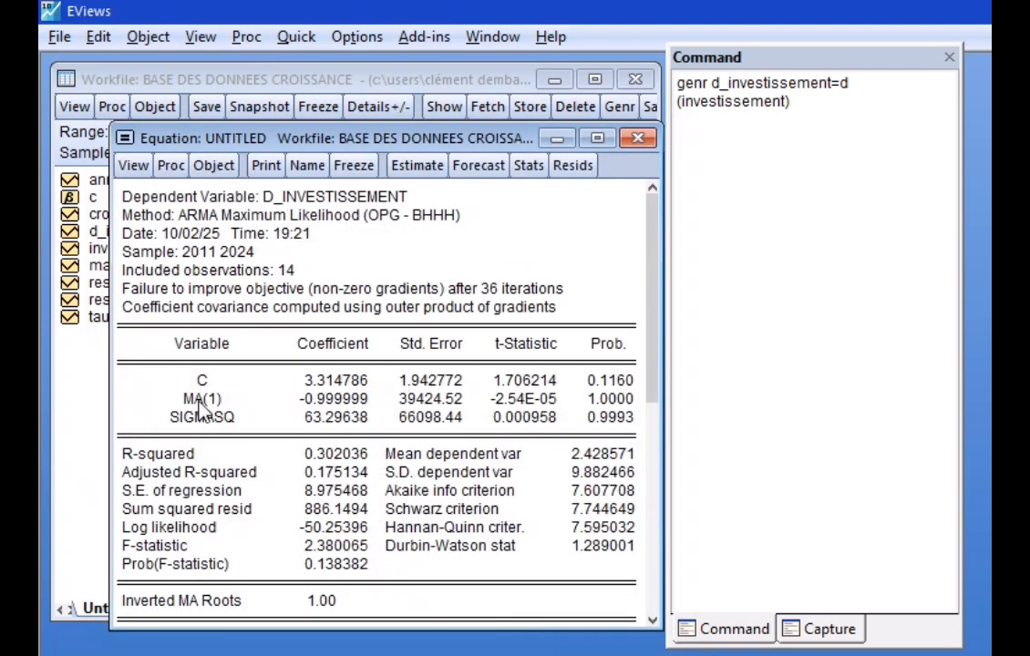
Step: Examine the MA(1) term's coefficient, t-statistic and probability, along with the model's R-squared and F-statistic
click(198, 401)
click(319, 401)
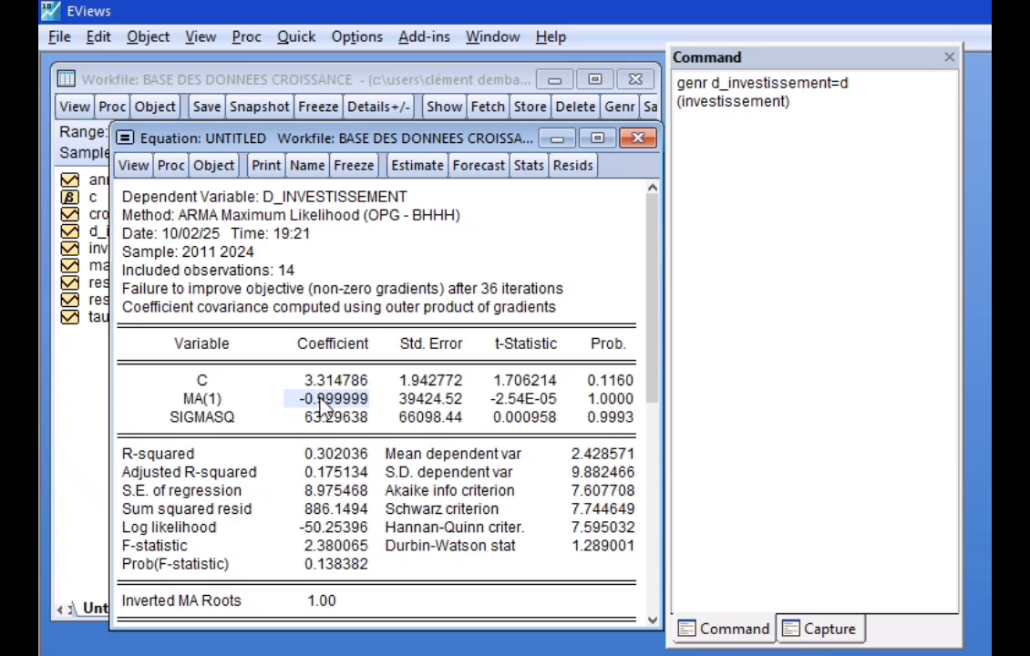
click(479, 399)
click(593, 401)
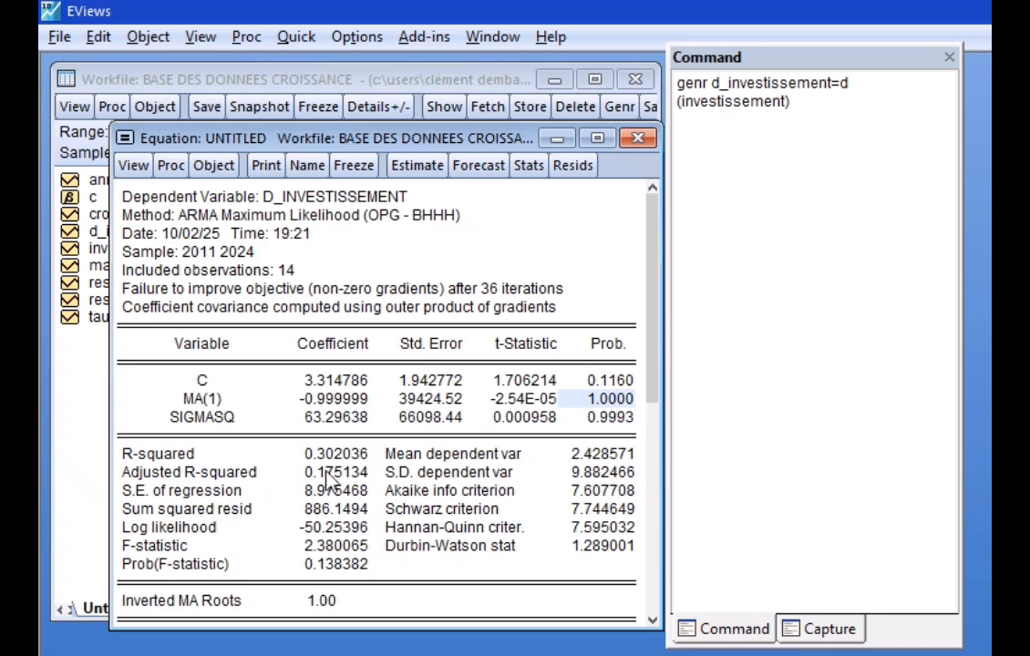
click(310, 453)
click(314, 546)
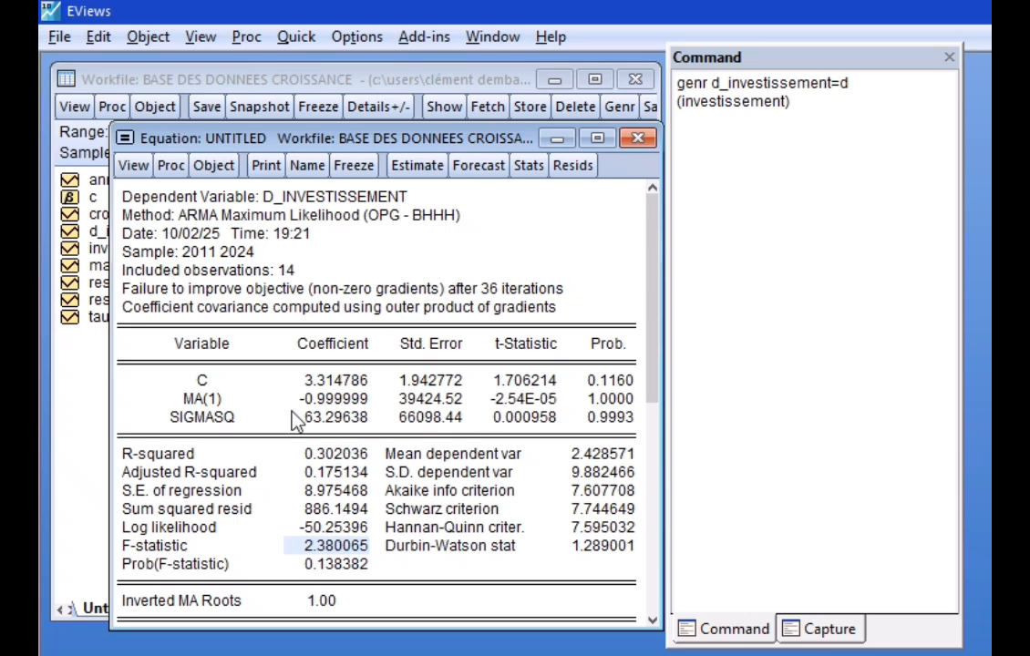
Step: Add an AR(1) term to the specification and estimate "d_investissement c ar(1) ma(1)" over the same sample
click(409, 172)
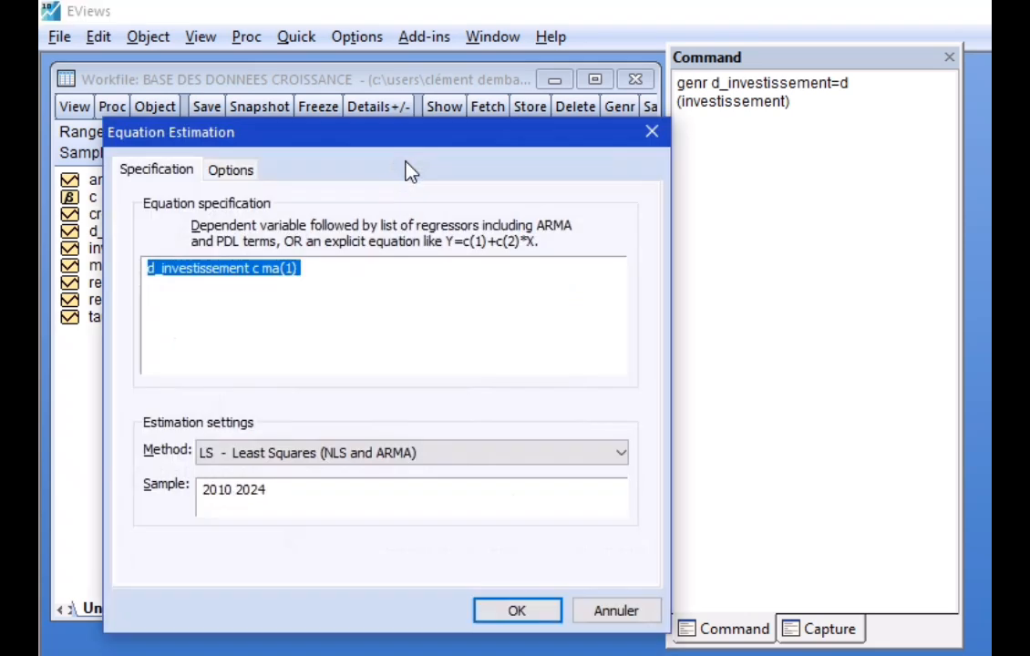
click(283, 269)
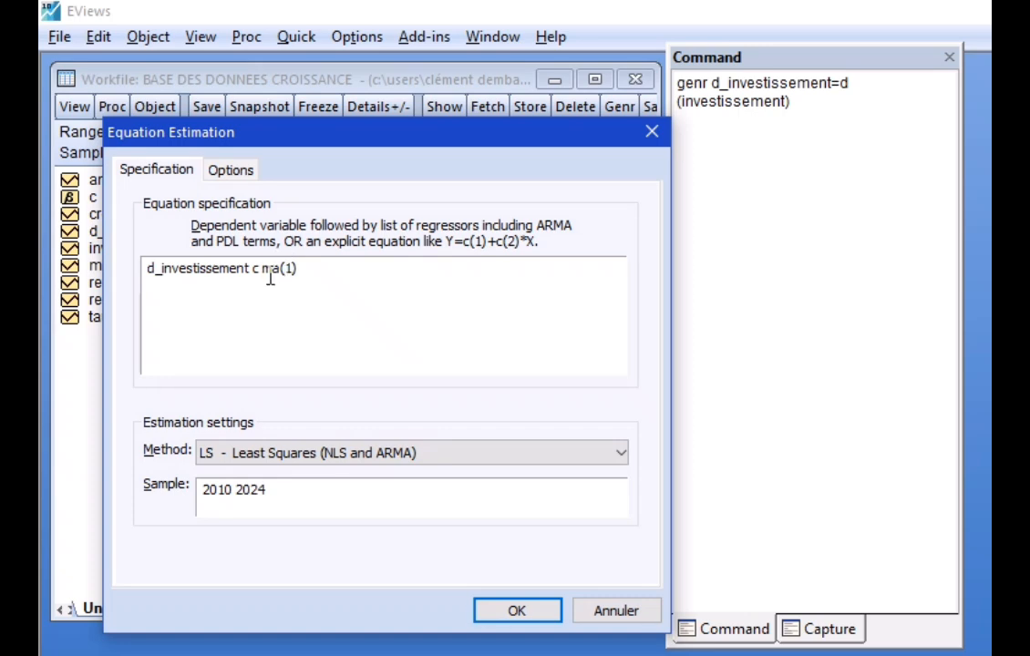
text(ar)
key(Escape)
text((1))
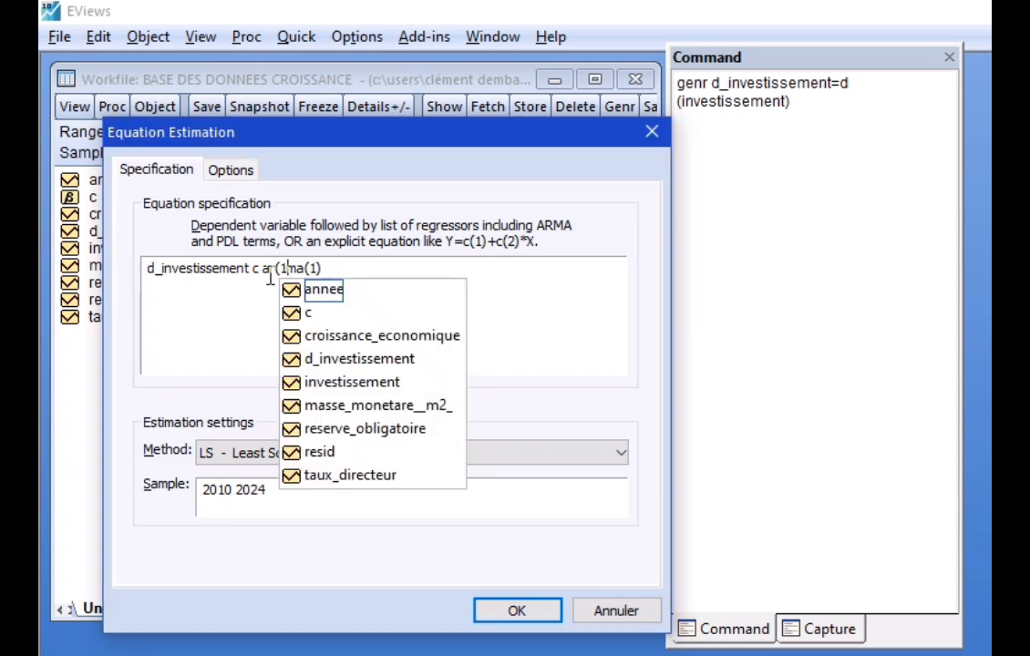
key(Escape)
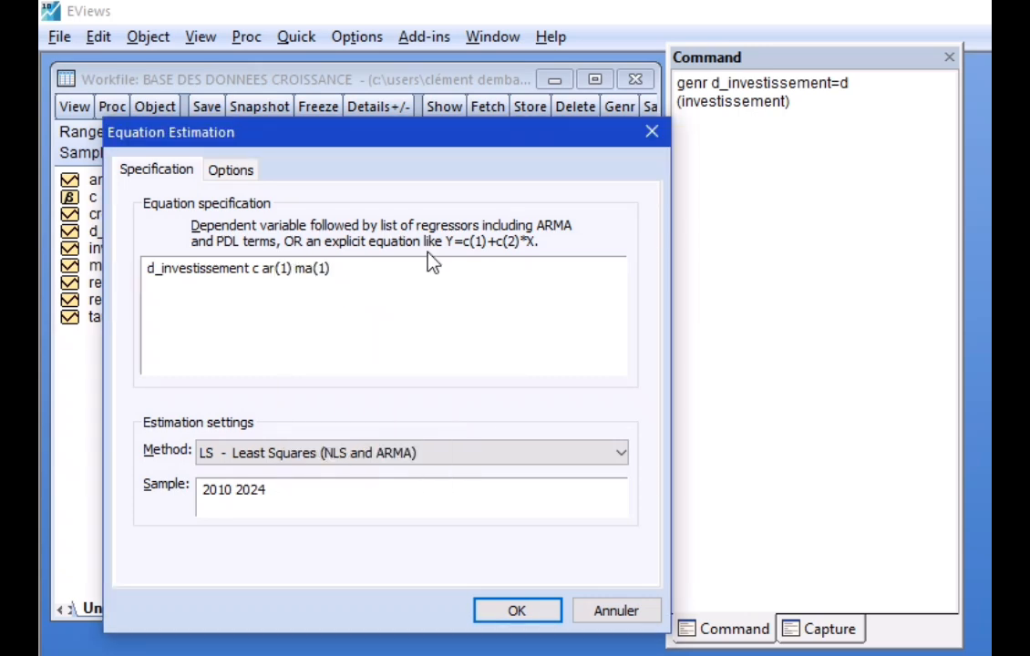
click(523, 611)
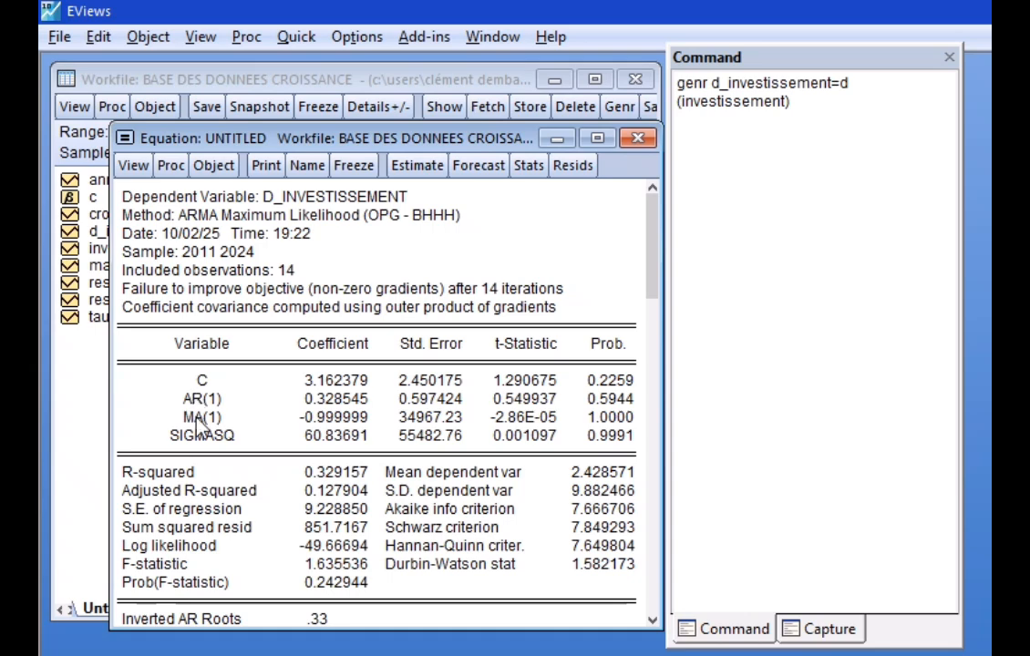
Step: Examine the AR(1) and MA(1) coefficients, standard errors and probabilities, the SIGMASQ coefficient and the F-statistic of the ARMA model
click(326, 401)
click(424, 401)
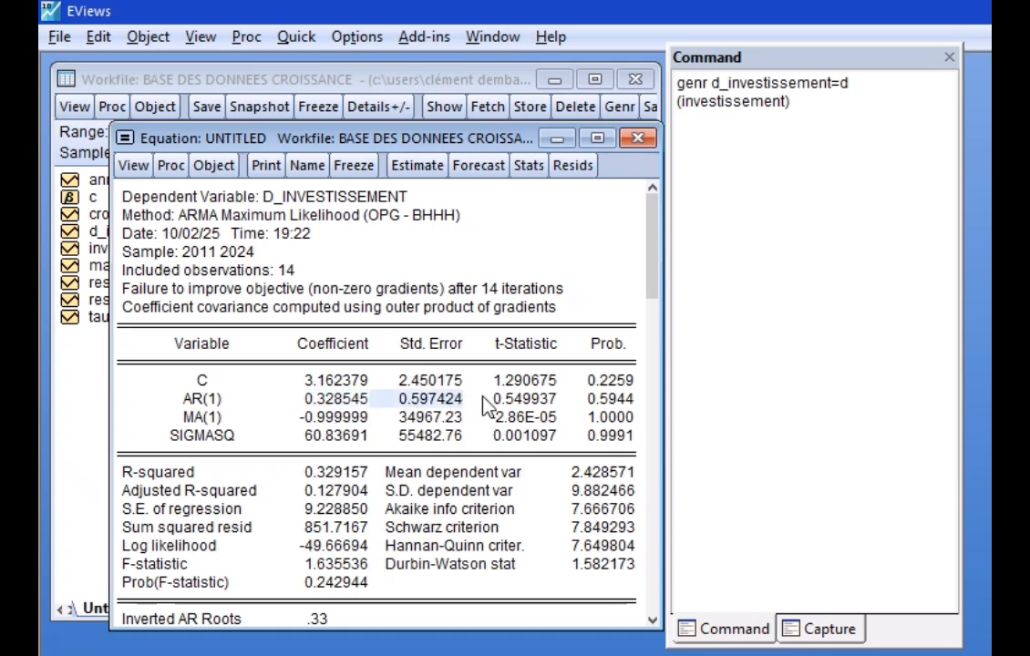
click(534, 401)
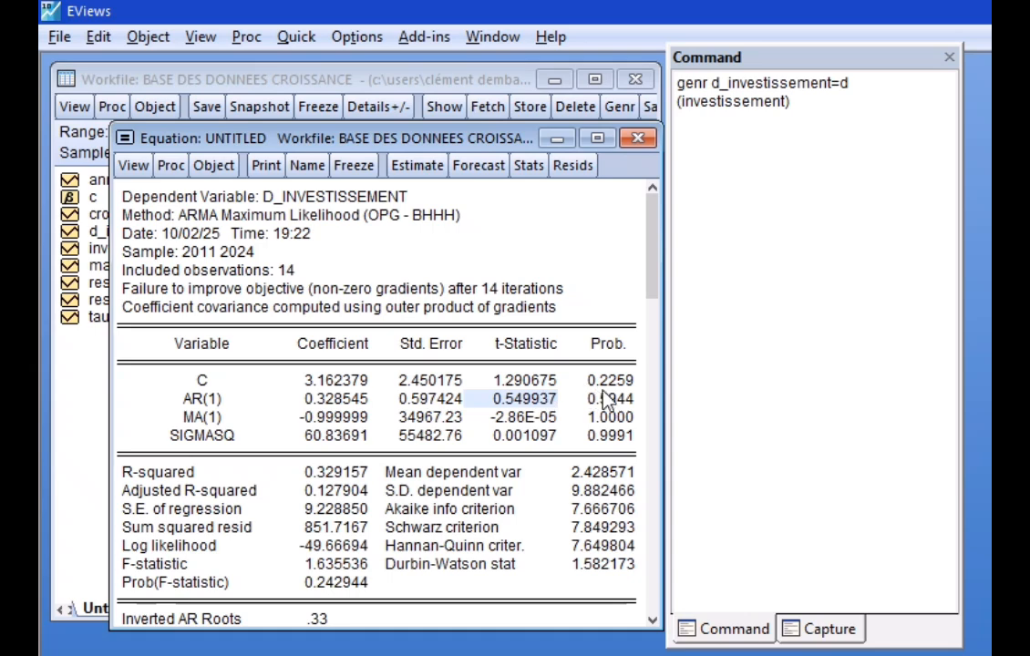
click(609, 403)
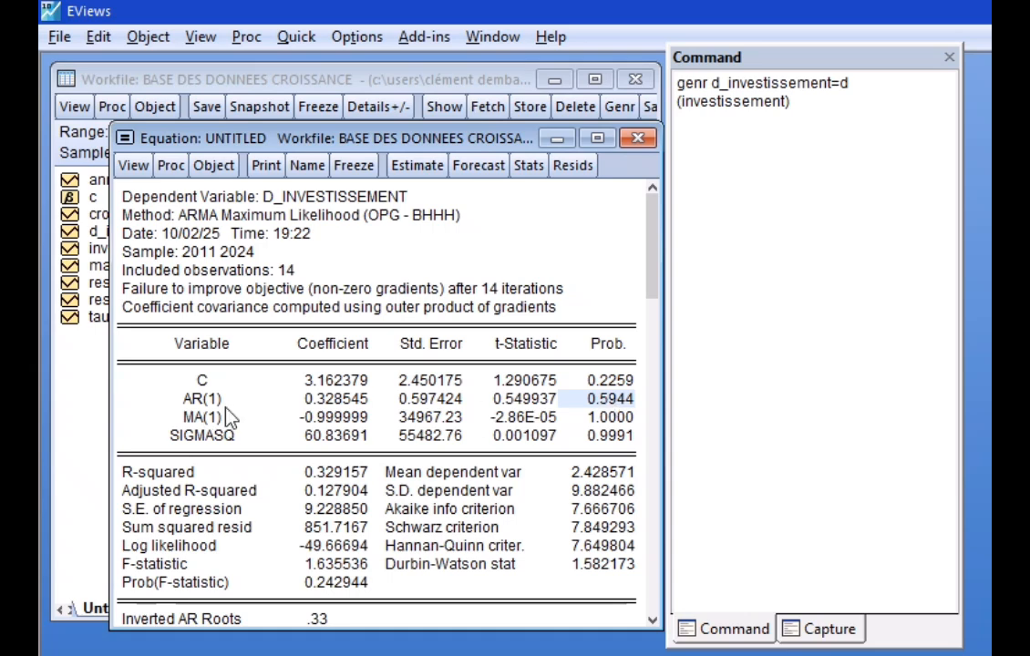
click(337, 416)
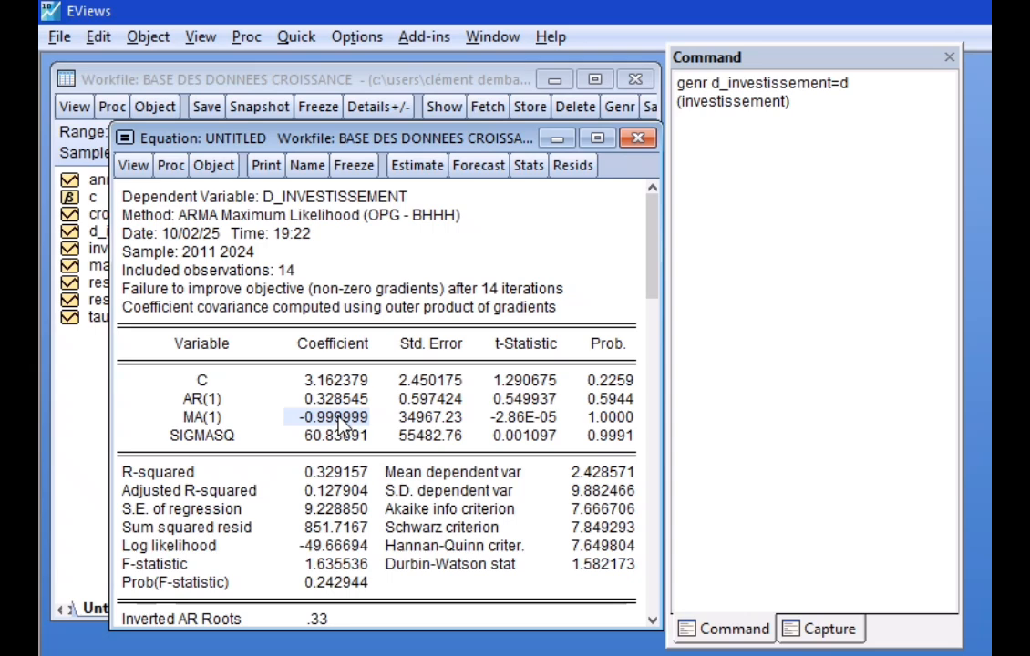
click(603, 418)
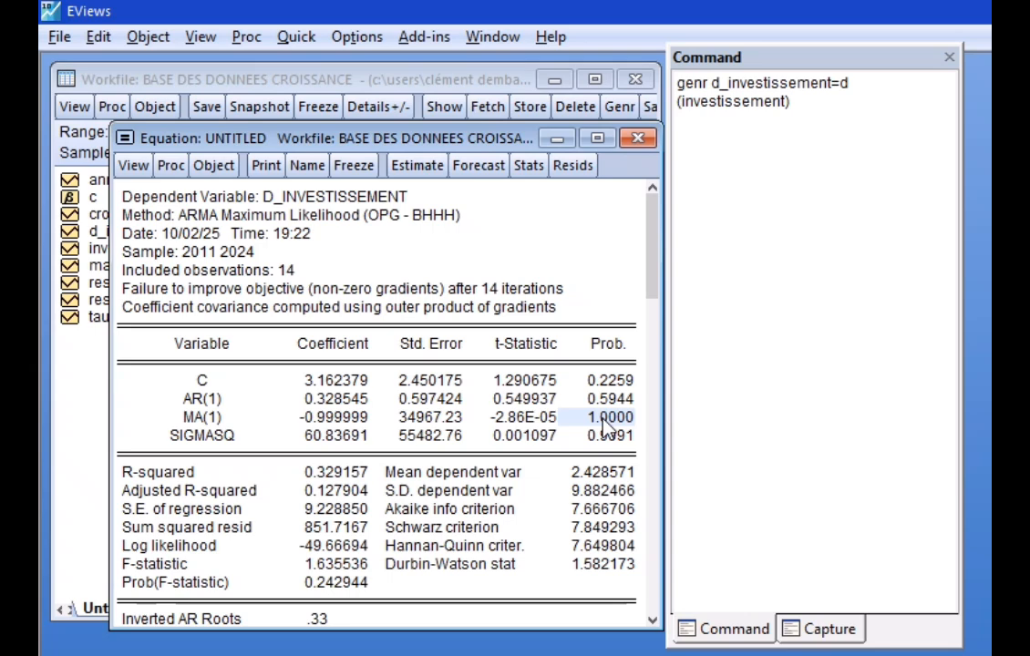
click(367, 419)
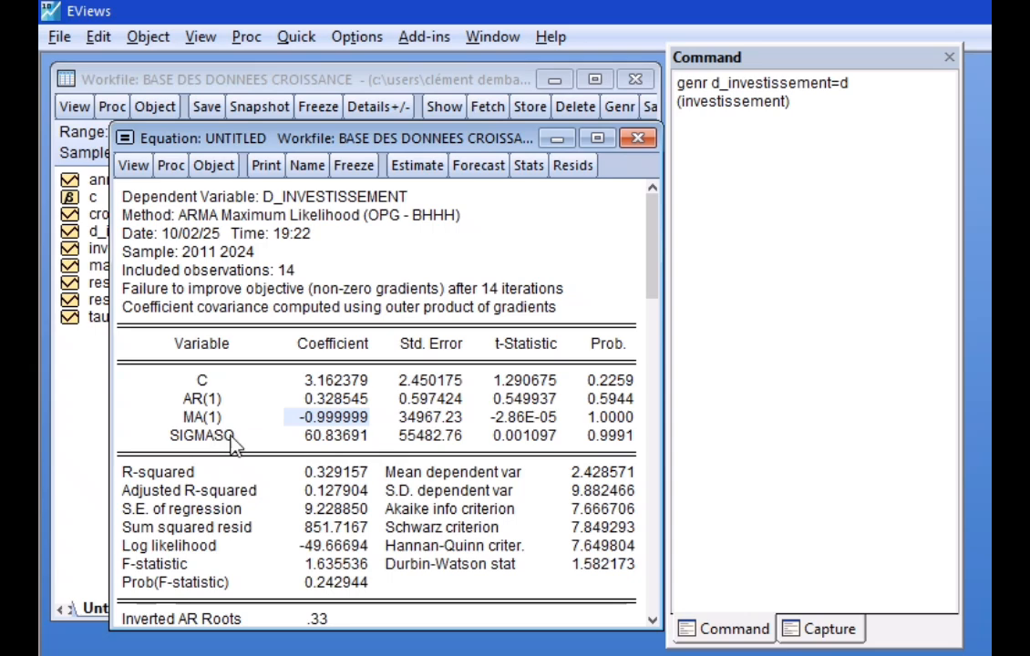
click(327, 439)
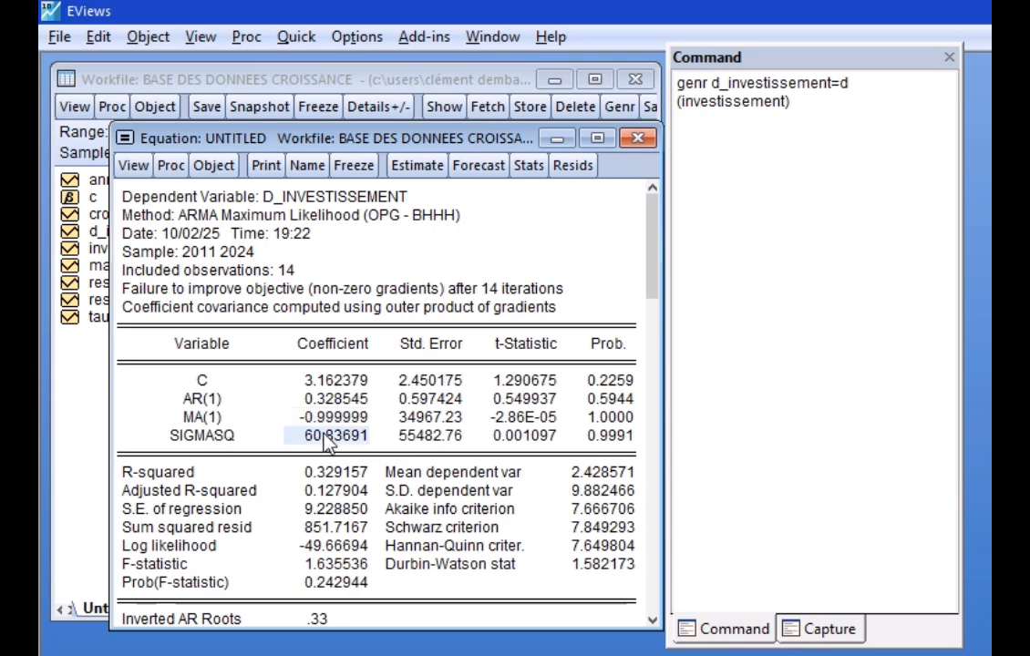
click(394, 423)
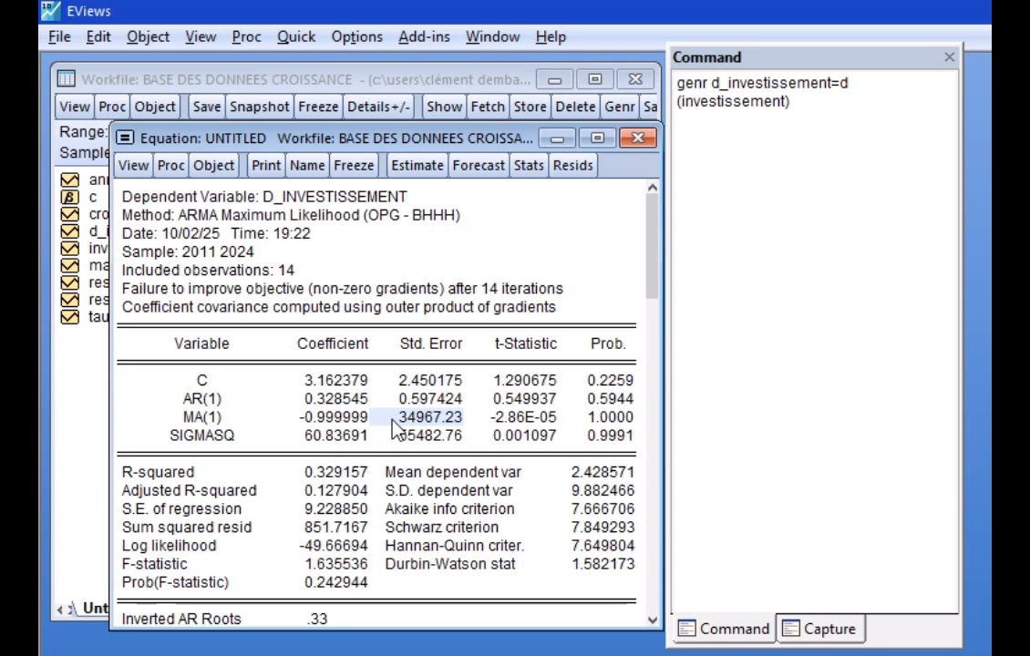
click(321, 569)
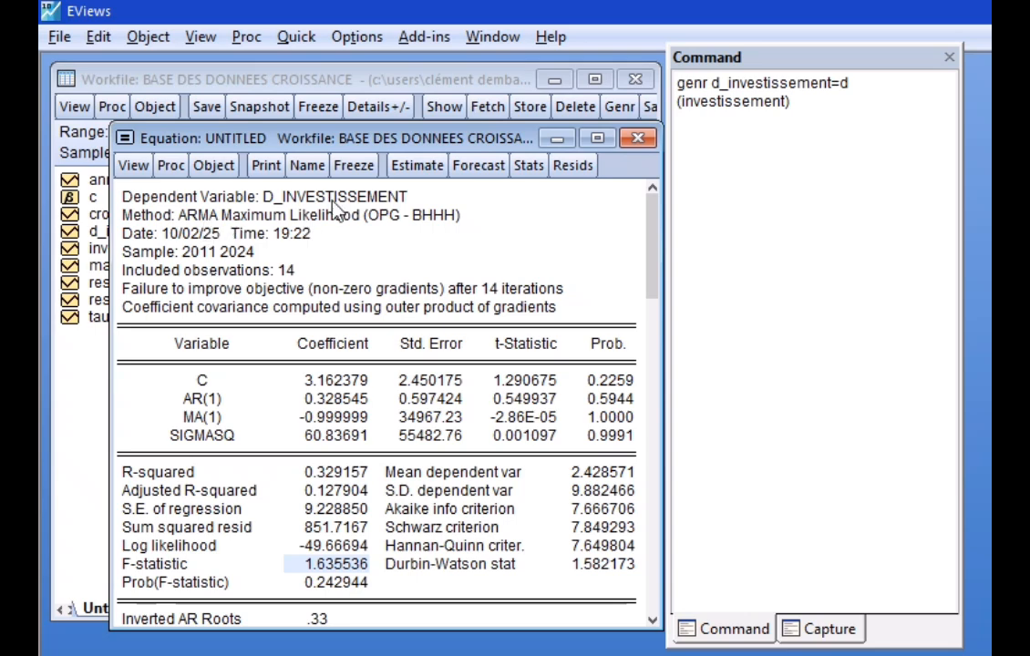
Step: Estimate "investissement c ar(1) ma(1)" with the undifferenced series and check the AR and MA probabilities, F-statistic probability and R-squared
click(402, 167)
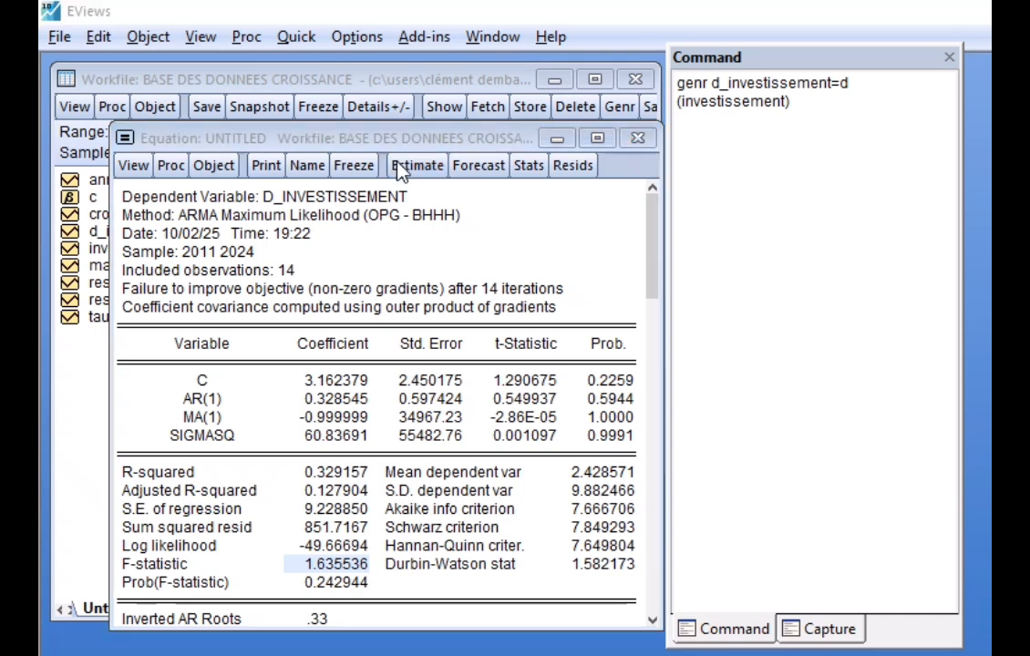
click(160, 278)
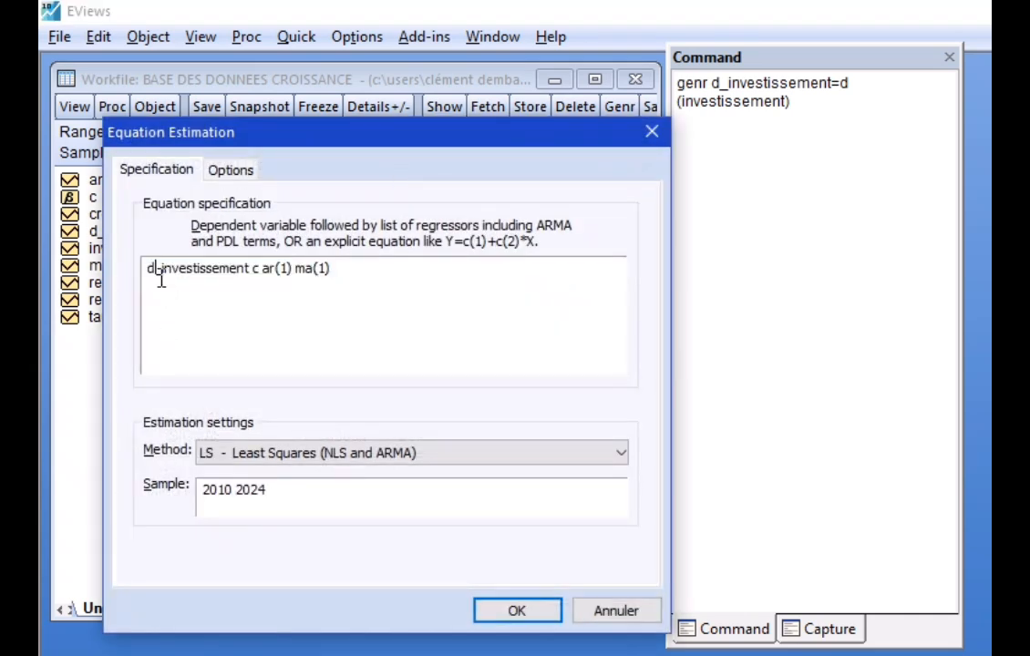
click(275, 276)
click(319, 278)
click(357, 283)
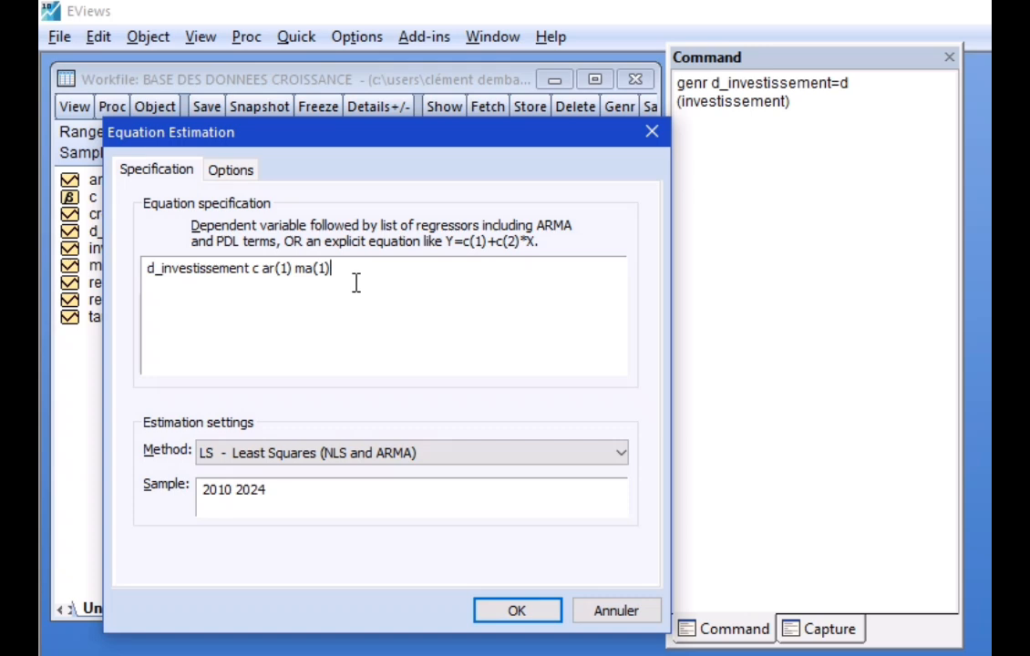
click(163, 278)
key(BackSpace)
key(BackSpace)
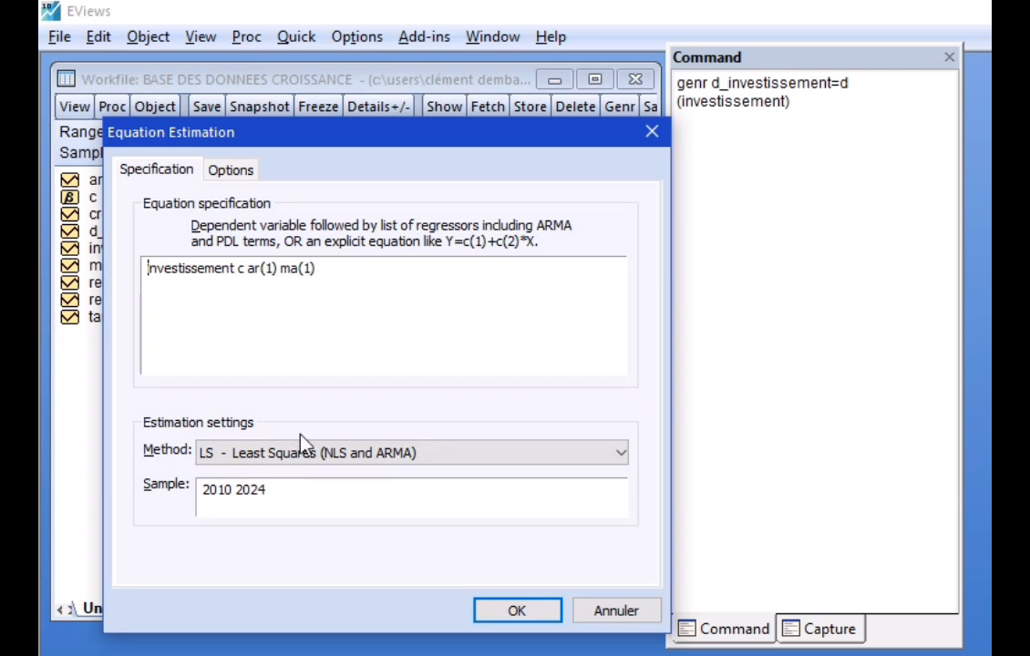
click(517, 612)
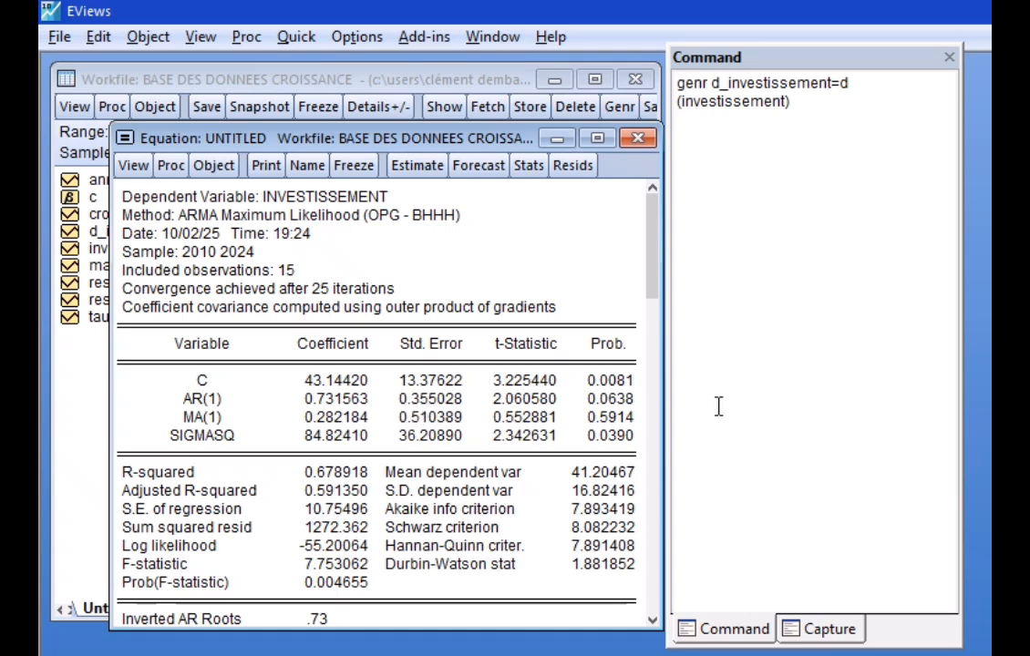
click(638, 419)
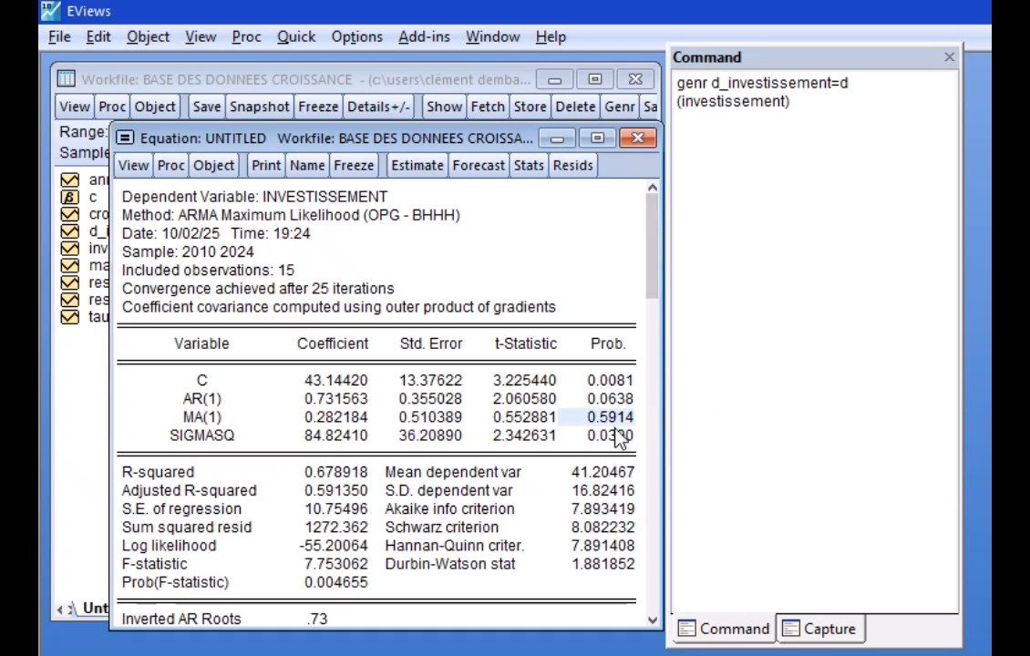
click(617, 399)
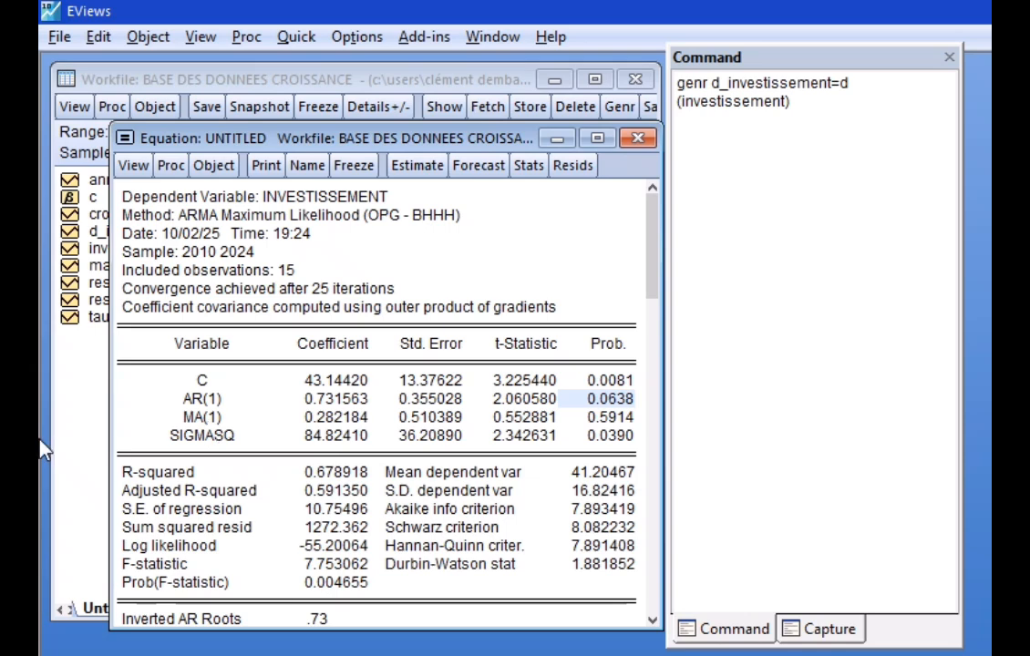
click(326, 584)
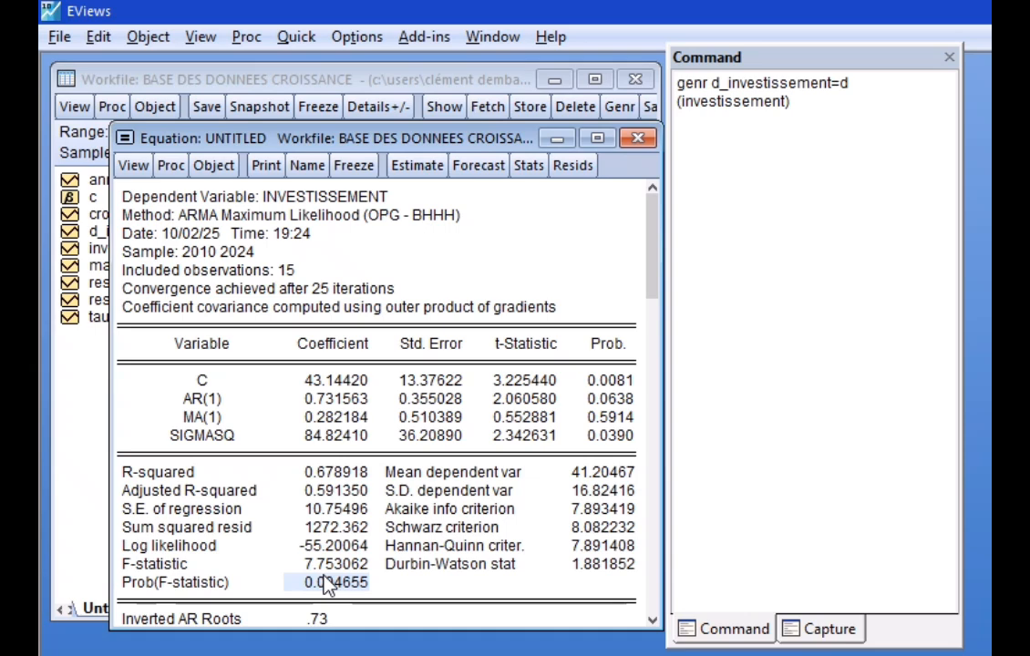
click(330, 473)
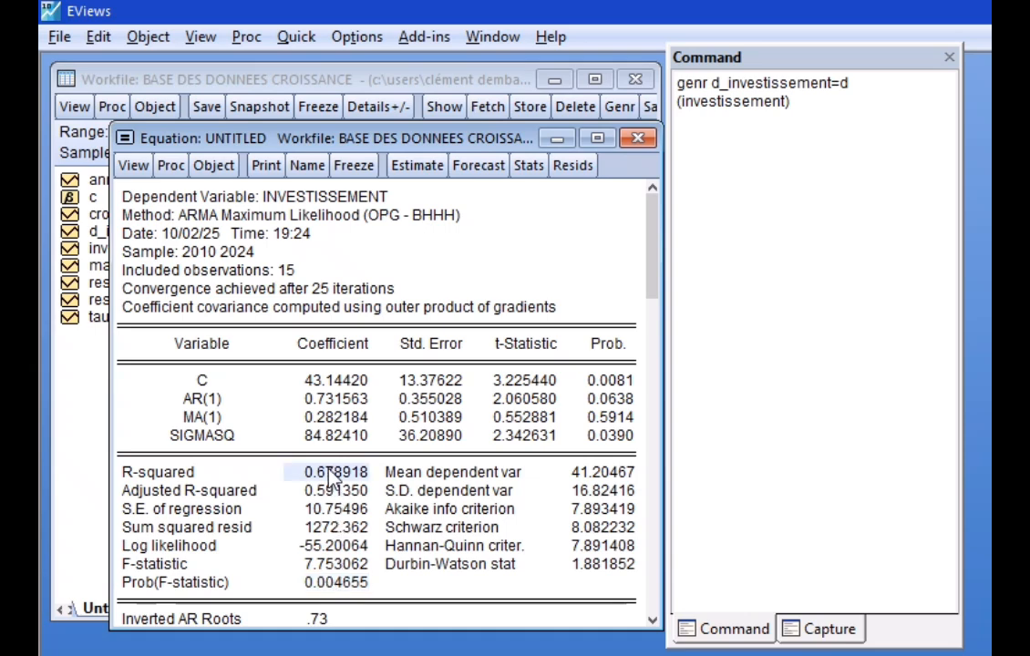
Step: Write the note ARMA below the genr command and re-run the estimation of "investissement c ar(1) ma(1)"
click(703, 159)
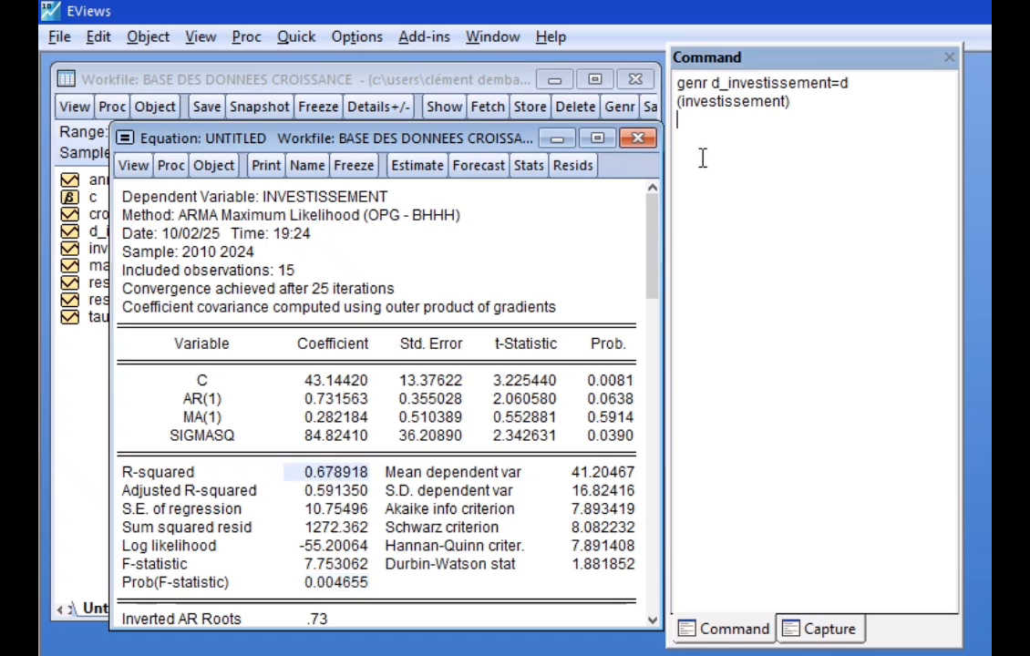
text(ARMA)
drag(719, 120, 684, 119)
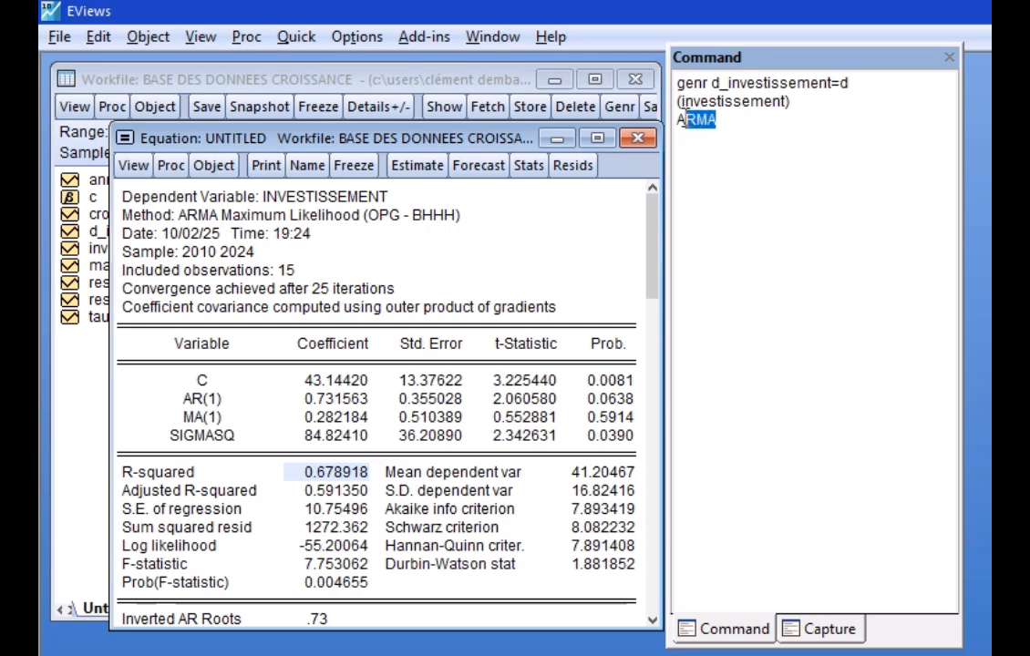
click(765, 136)
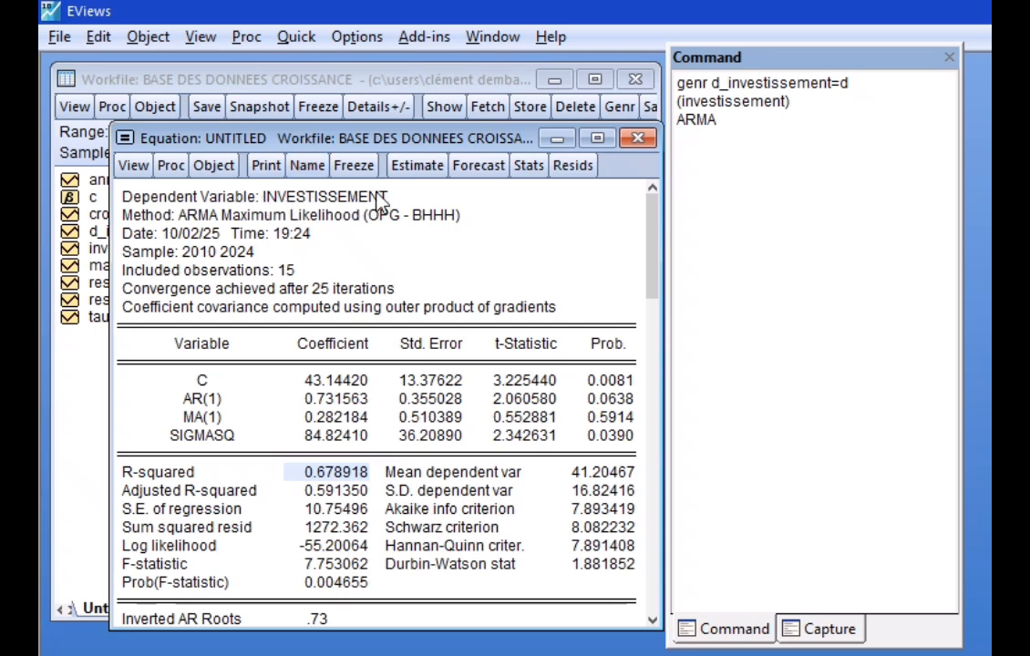
click(405, 180)
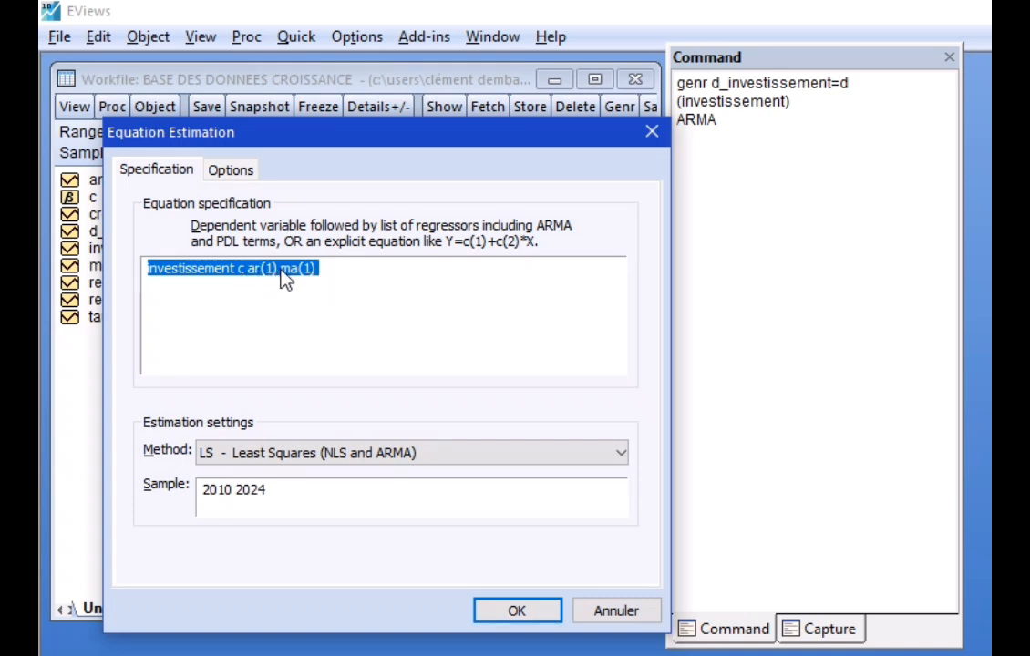
click(530, 615)
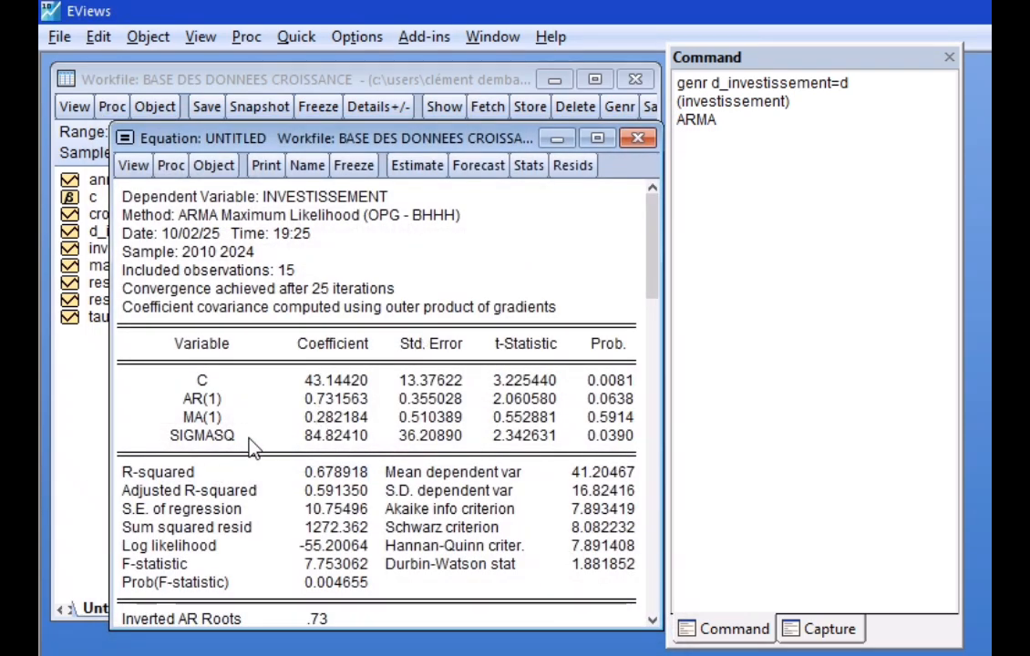
Step: Review the AR(1), MA(1) and SIGMASQ rows in the estimation output of the ARMA model for INVESTISSEMENT
click(272, 401)
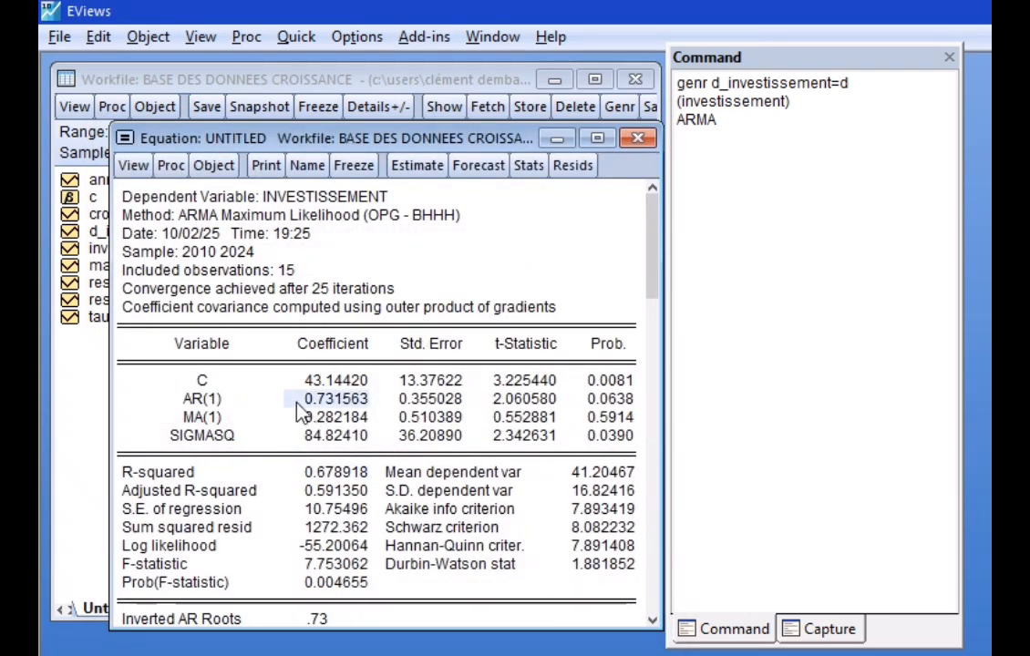
click(226, 408)
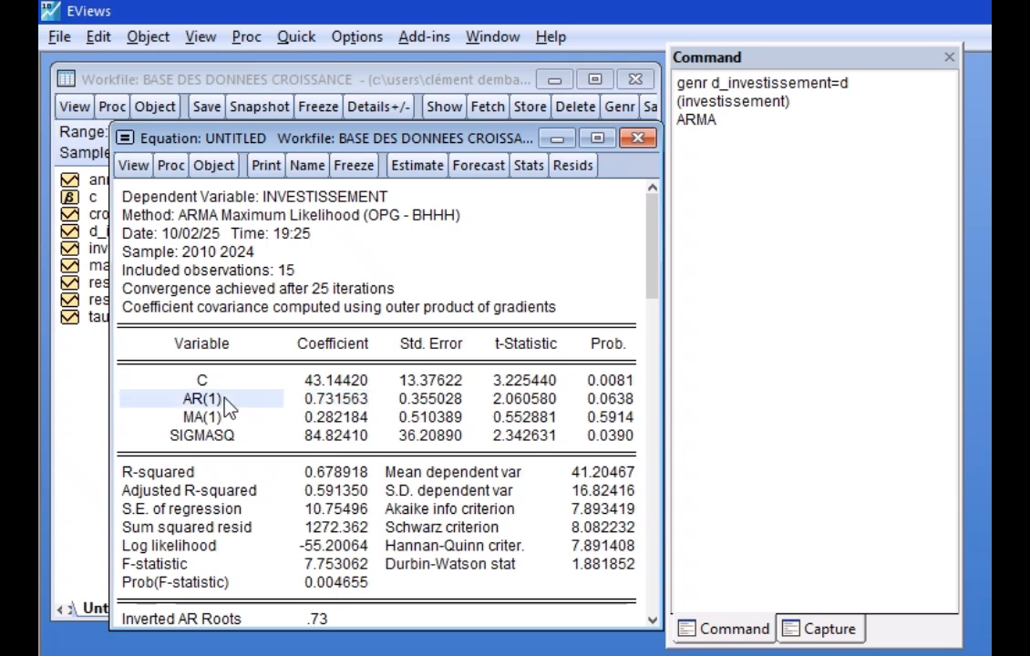
click(222, 420)
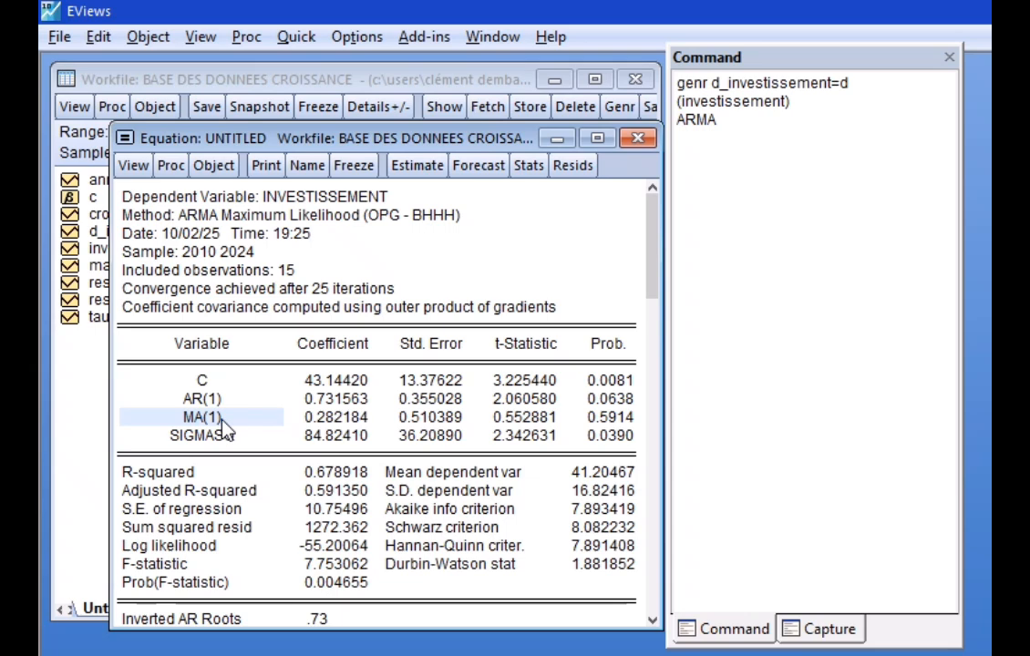
click(259, 442)
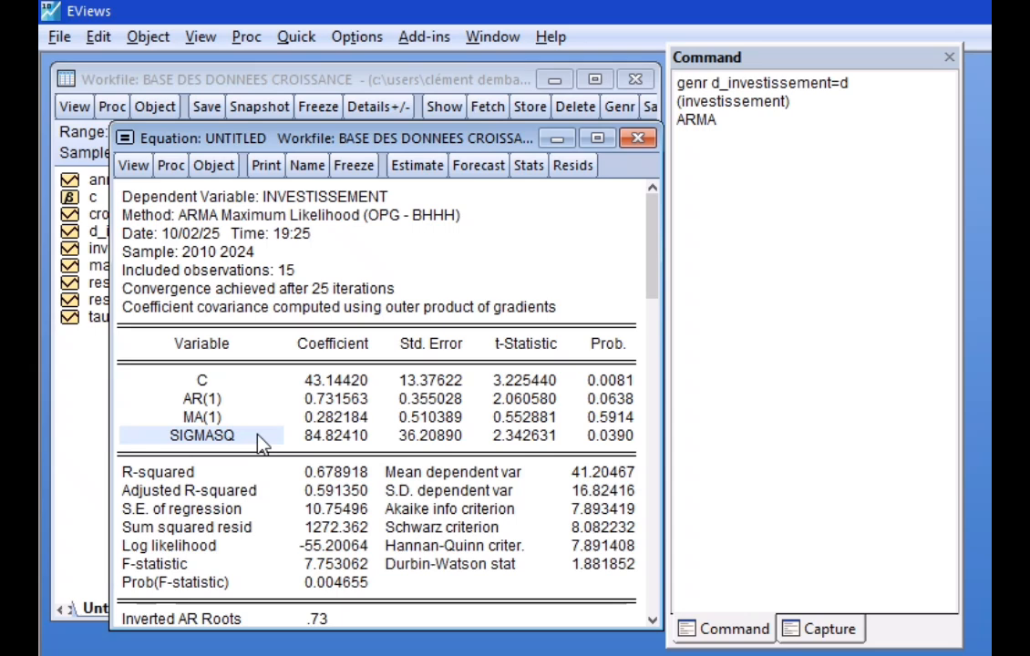
Step: Extend the annual workfile range to end in 2030, accepting the insertion of the additional observations
click(97, 401)
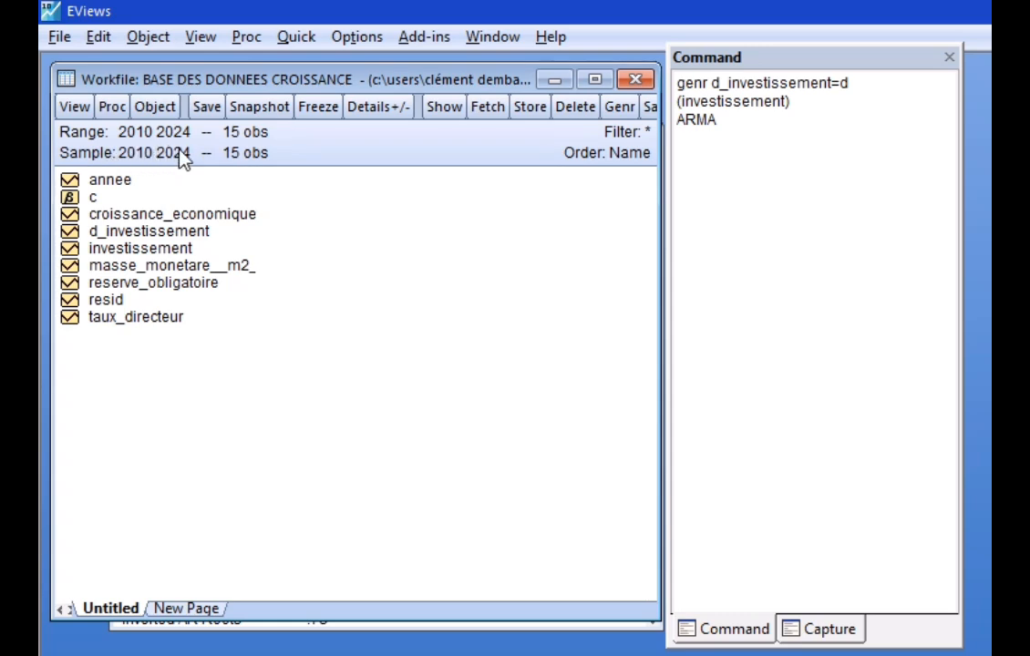
double_click(77, 135)
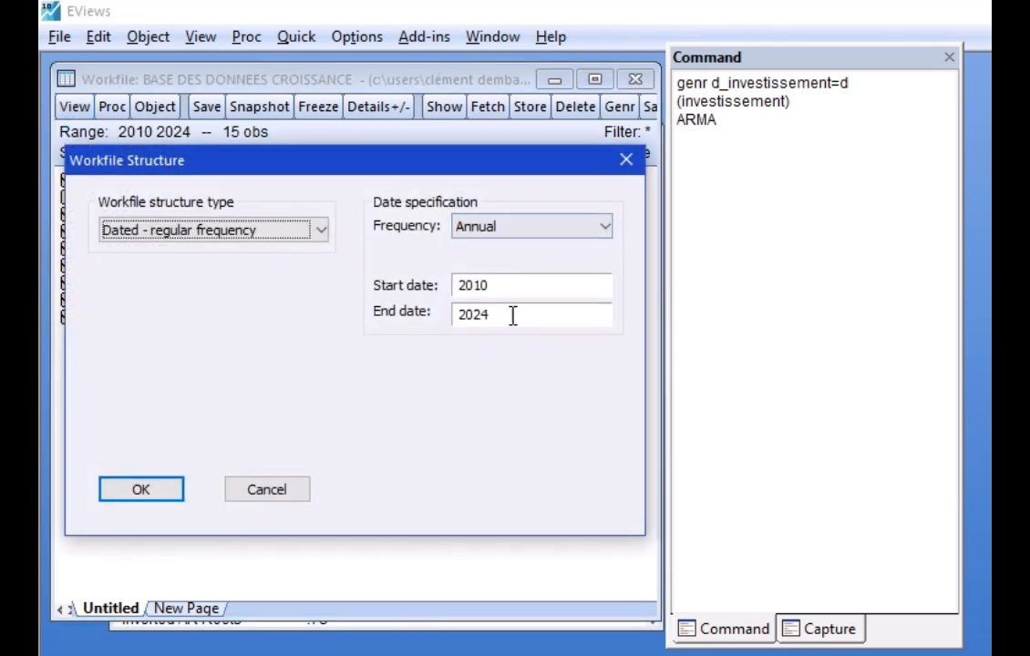
click(513, 315)
key(BackSpace)
key(BackSpace)
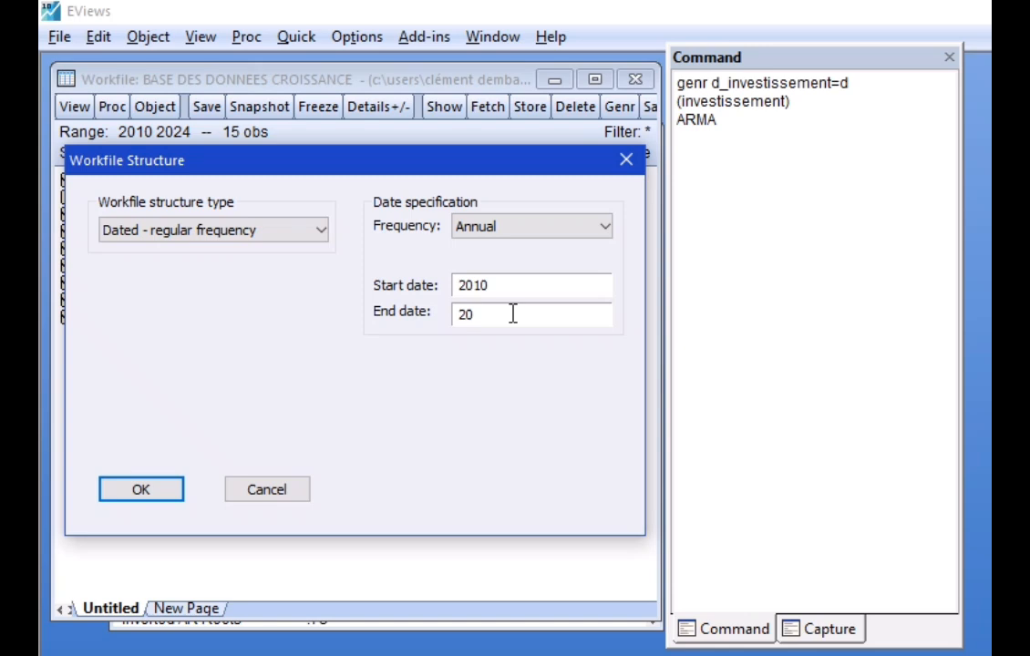
text(30)
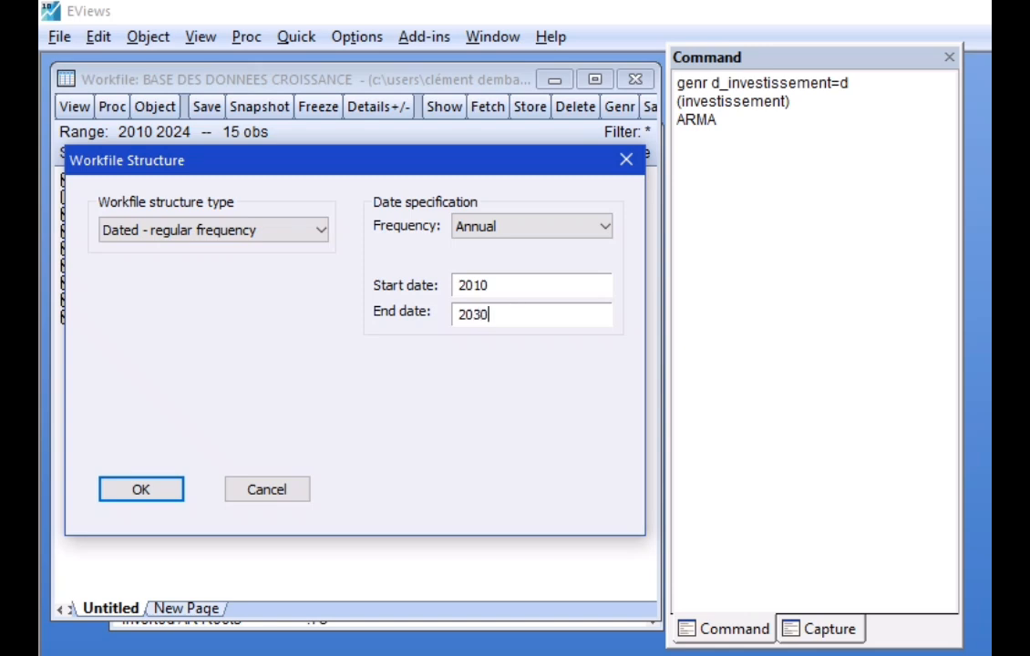
click(165, 494)
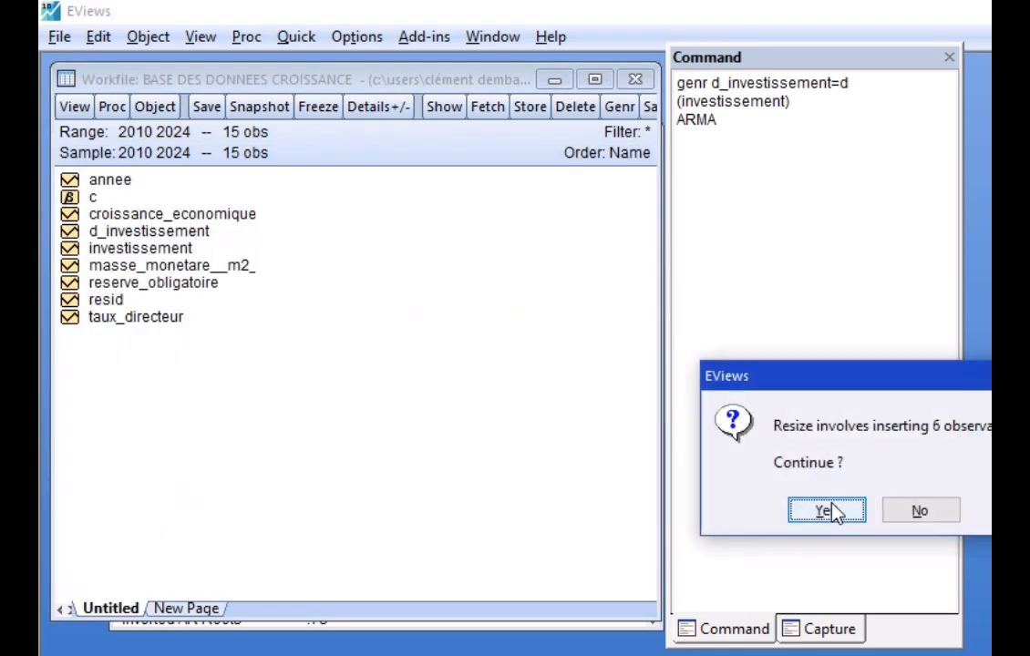
click(826, 512)
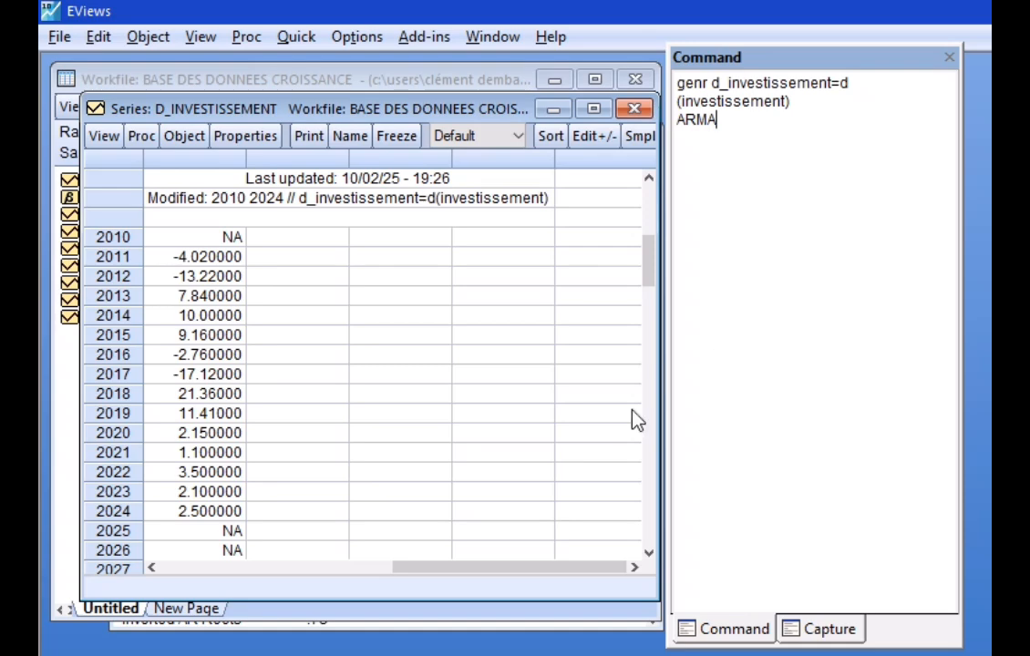
Step: Run a dynamic forecast of INVESTISSEMENT from the ARMA equation over 2010 2030 as investissef, with graph and evaluation, and inspect the forecast line
click(234, 619)
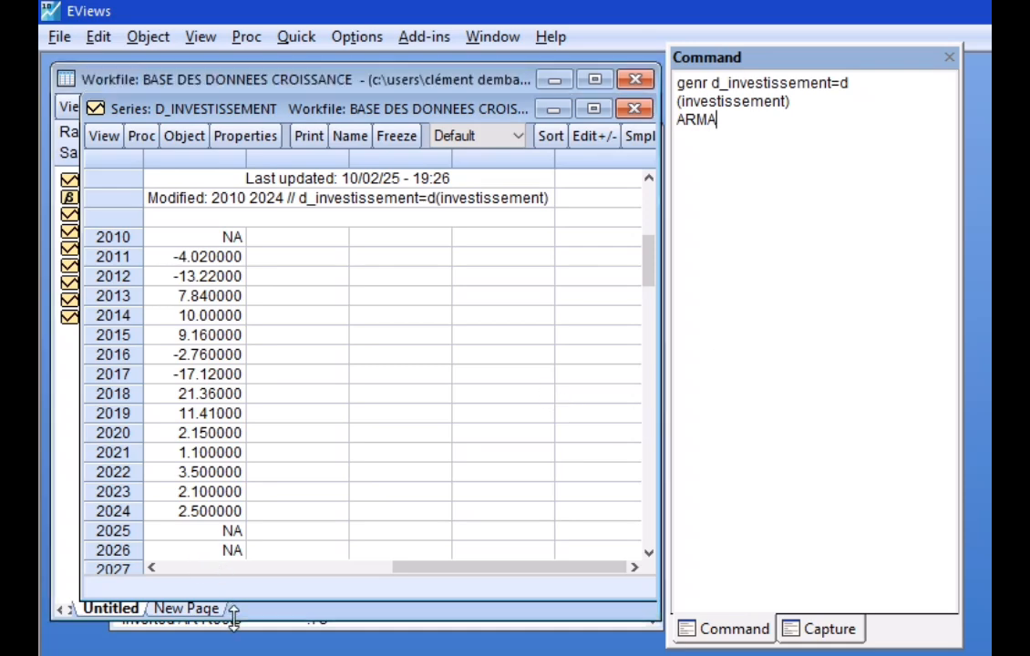
click(644, 627)
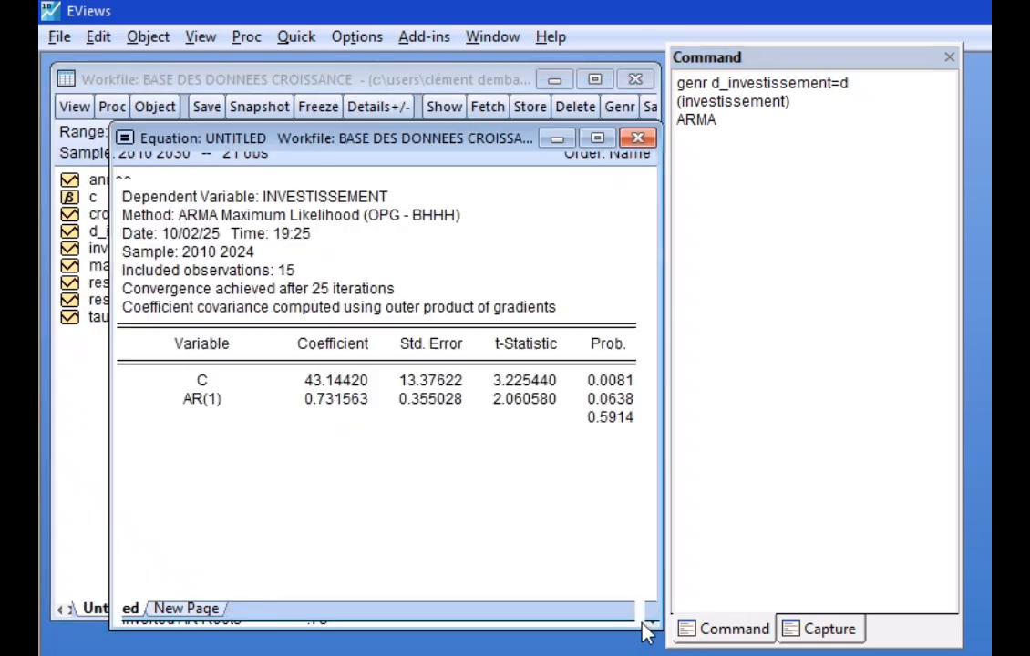
click(474, 165)
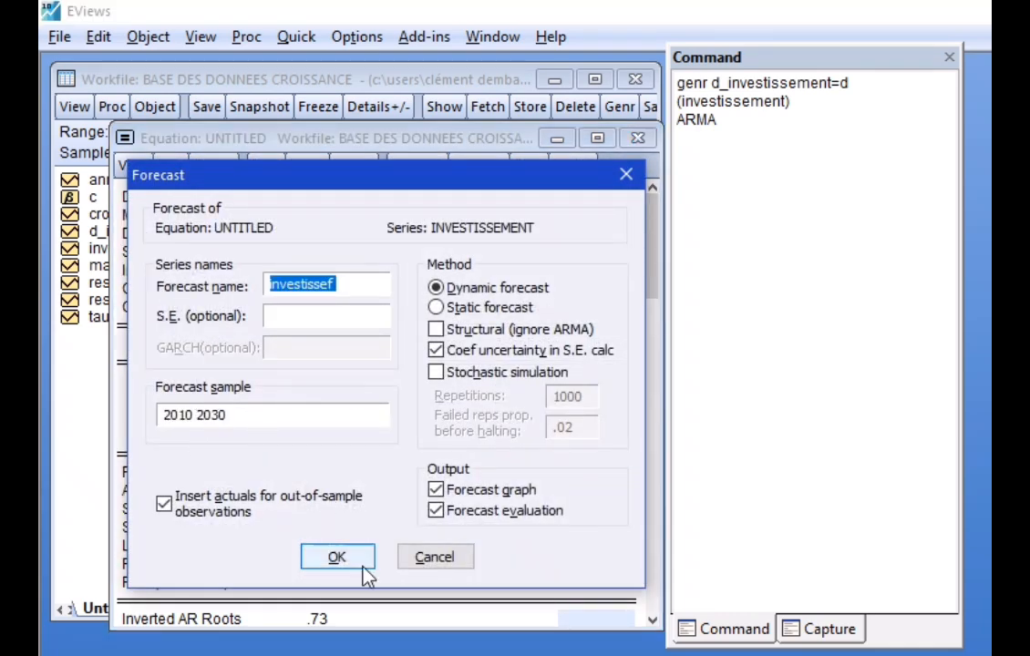
click(338, 557)
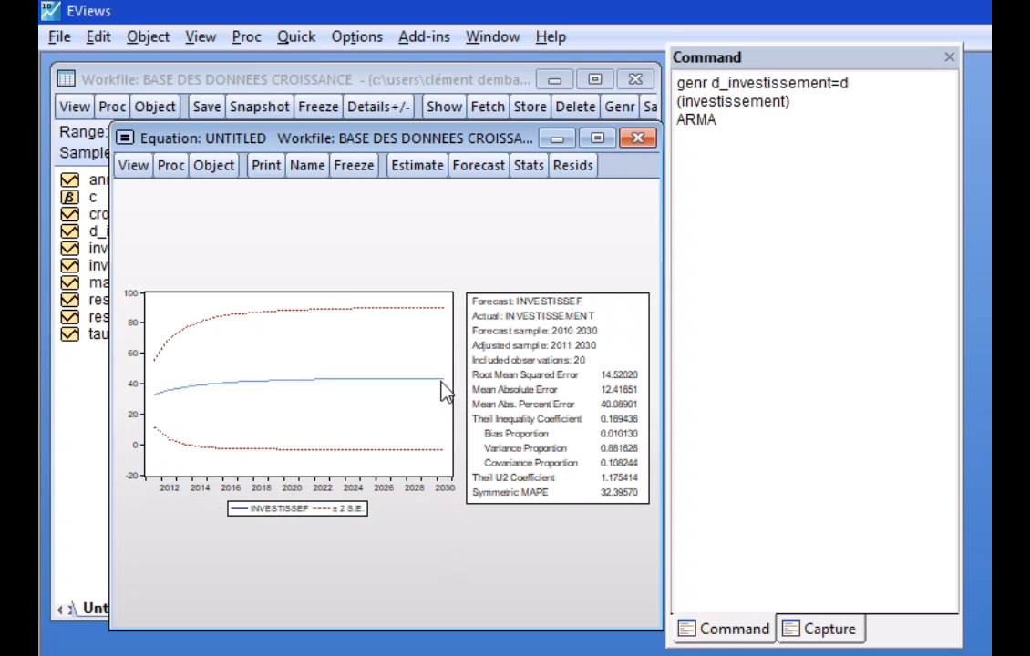
mouse_move(445, 388)
mouse_move(429, 389)
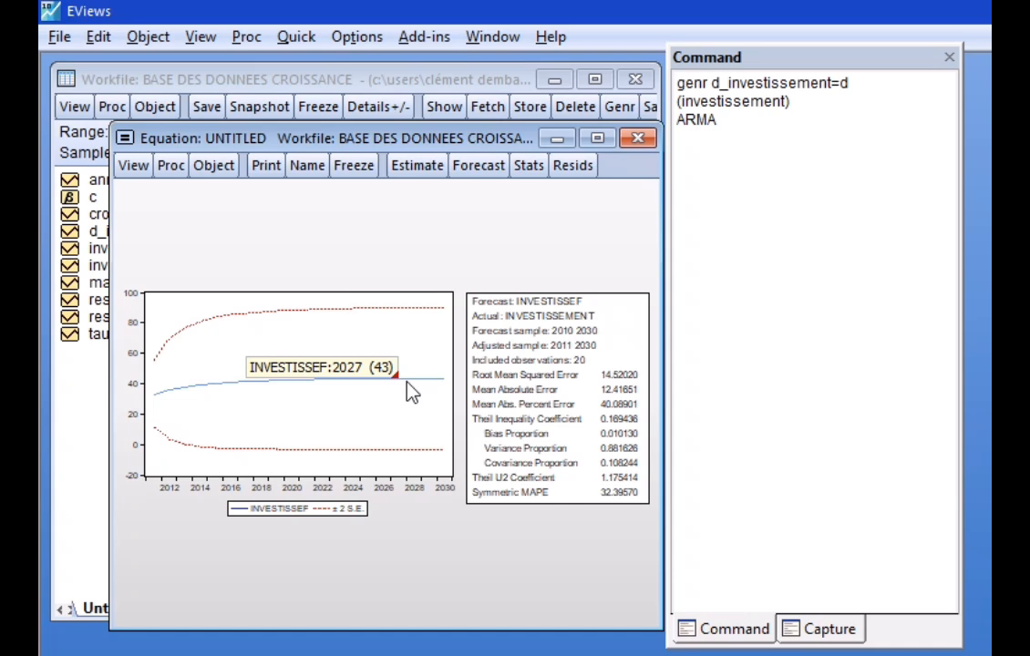
mouse_move(321, 390)
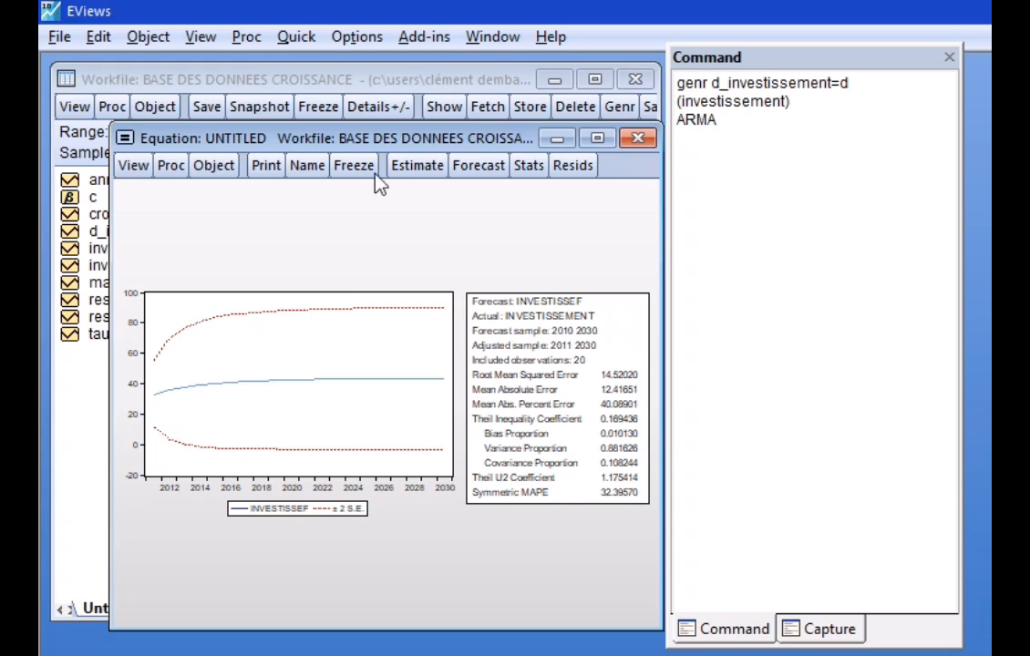
Step: Show the correlogram with Q-statistics of the ARMA equation's residuals, including 12 lags
click(525, 165)
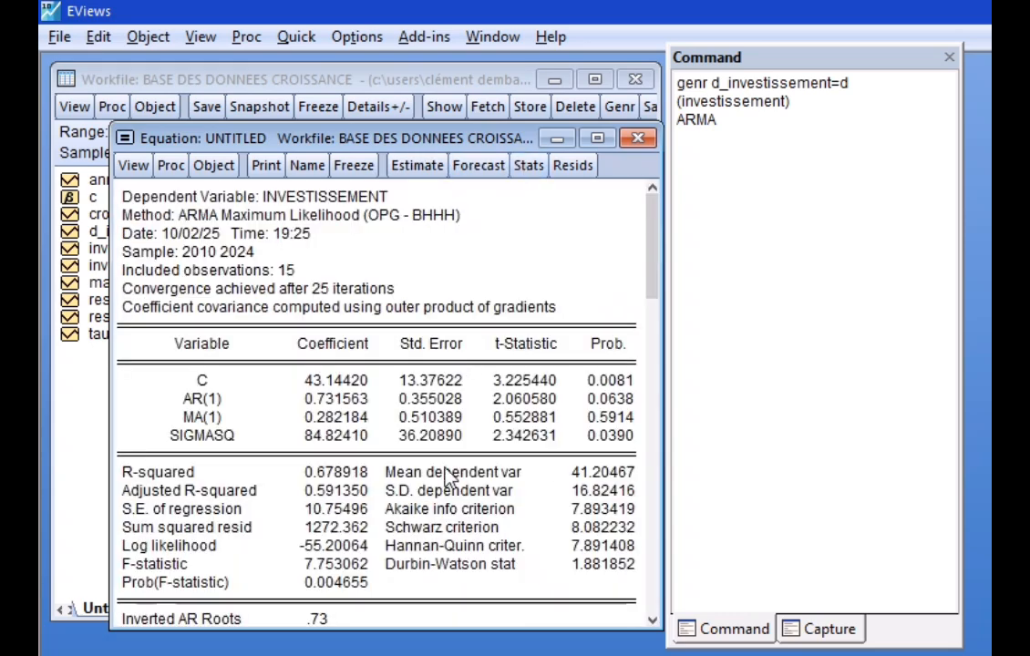
click(133, 165)
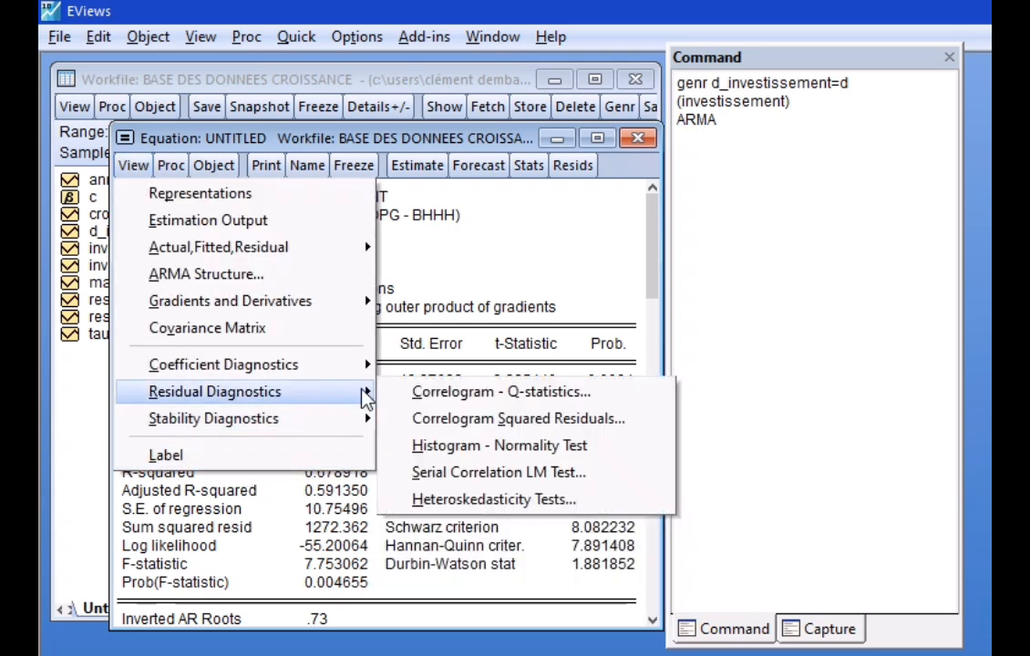
click(453, 396)
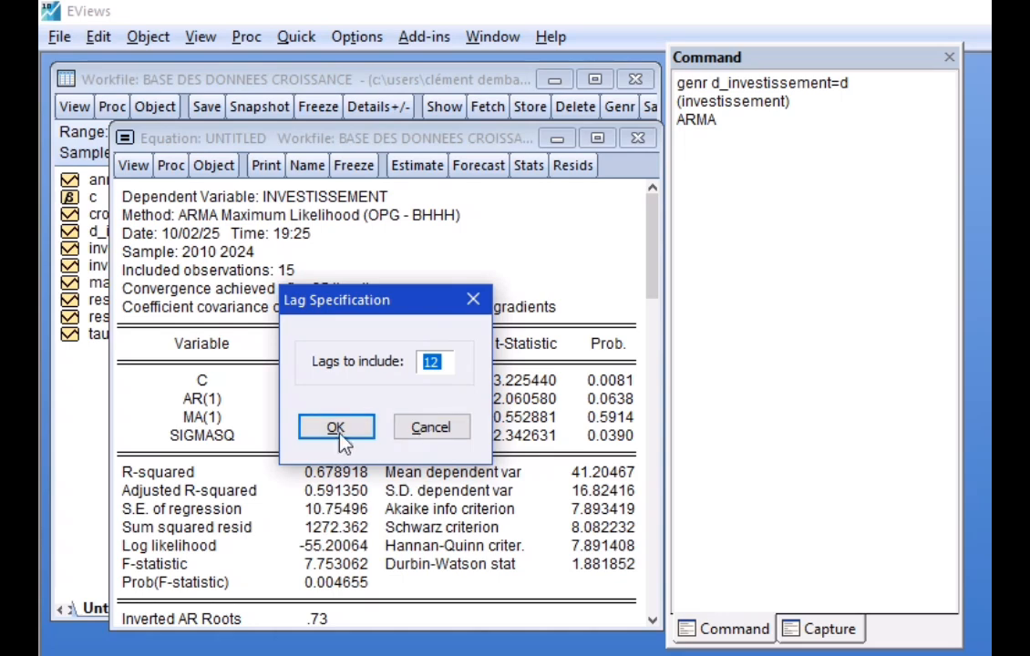
click(337, 428)
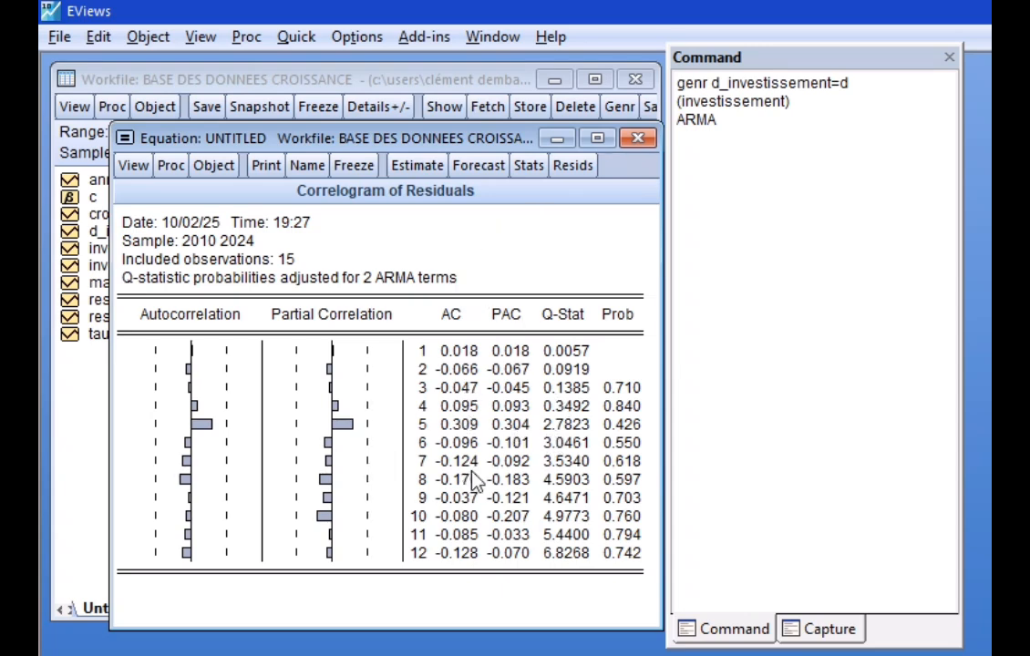
Step: Run the histogram normality test on the equation's residuals and check the Jarque-Bera probability
click(137, 167)
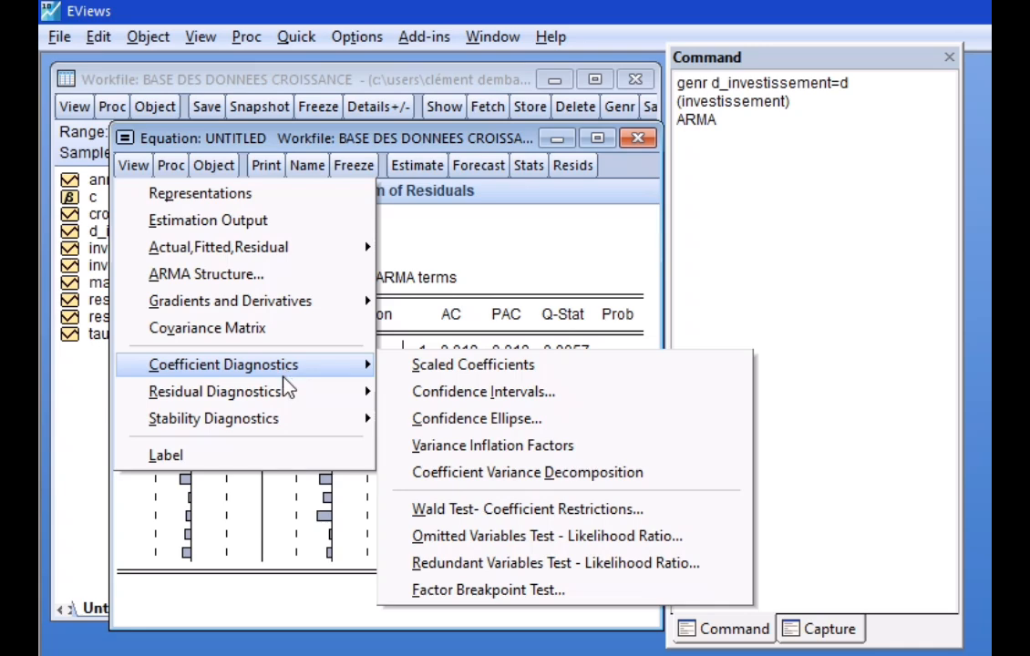
mouse_move(295, 408)
click(488, 446)
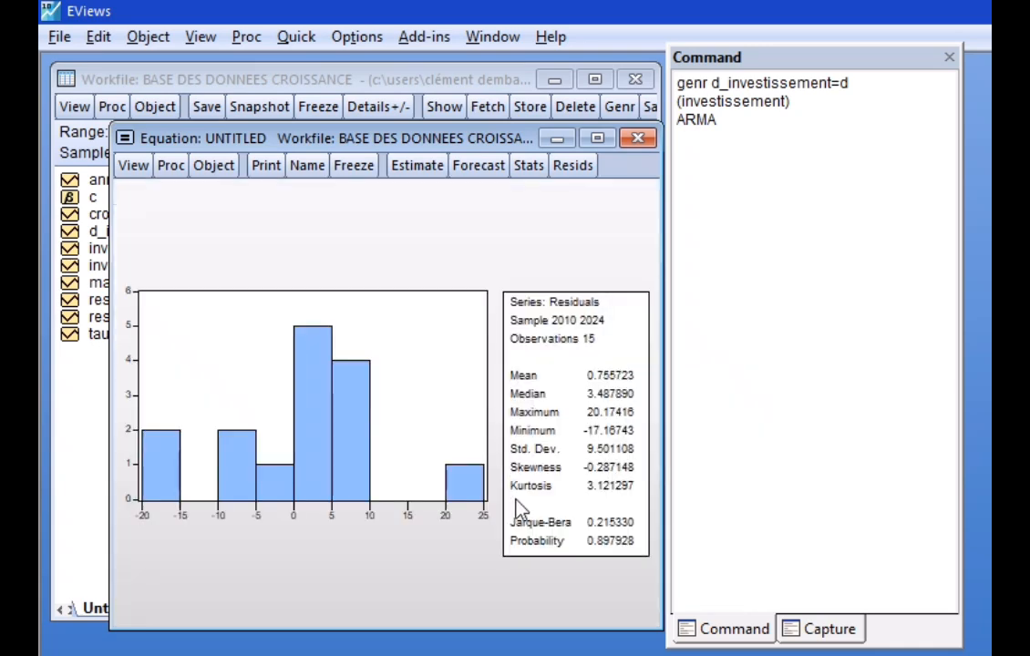
click(600, 553)
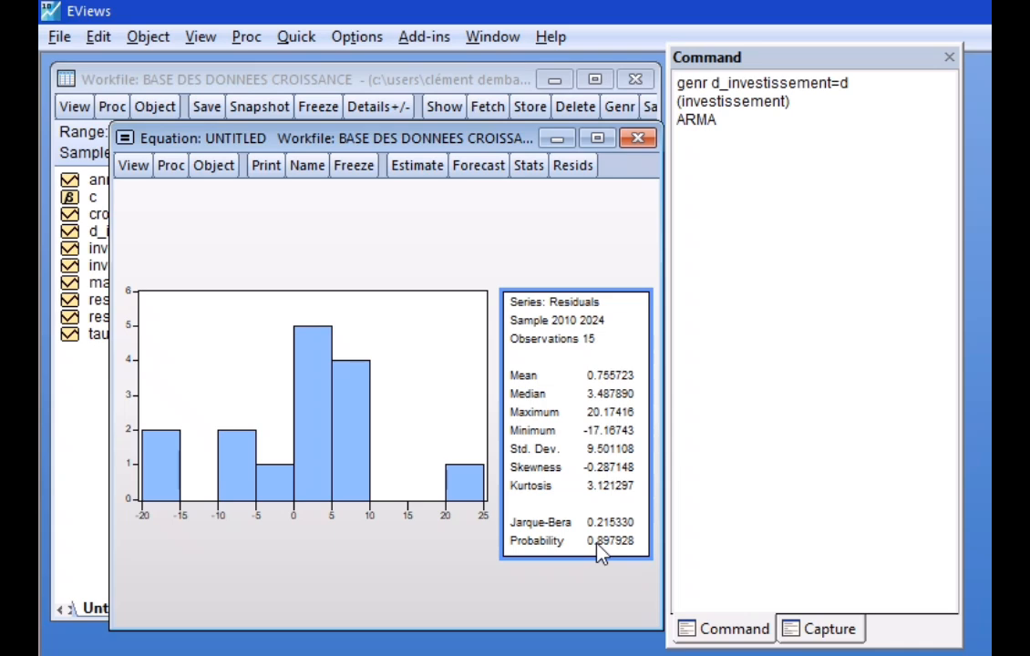
Step: Return to the ARMA equation's estimation output and review its coefficients and fit statistics
click(137, 172)
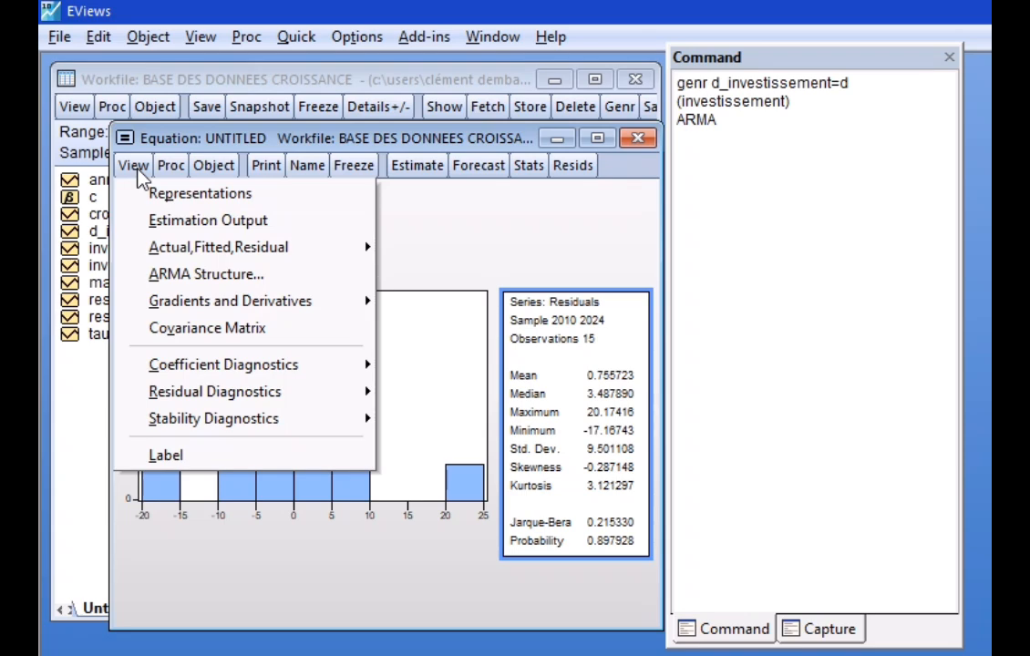
click(528, 168)
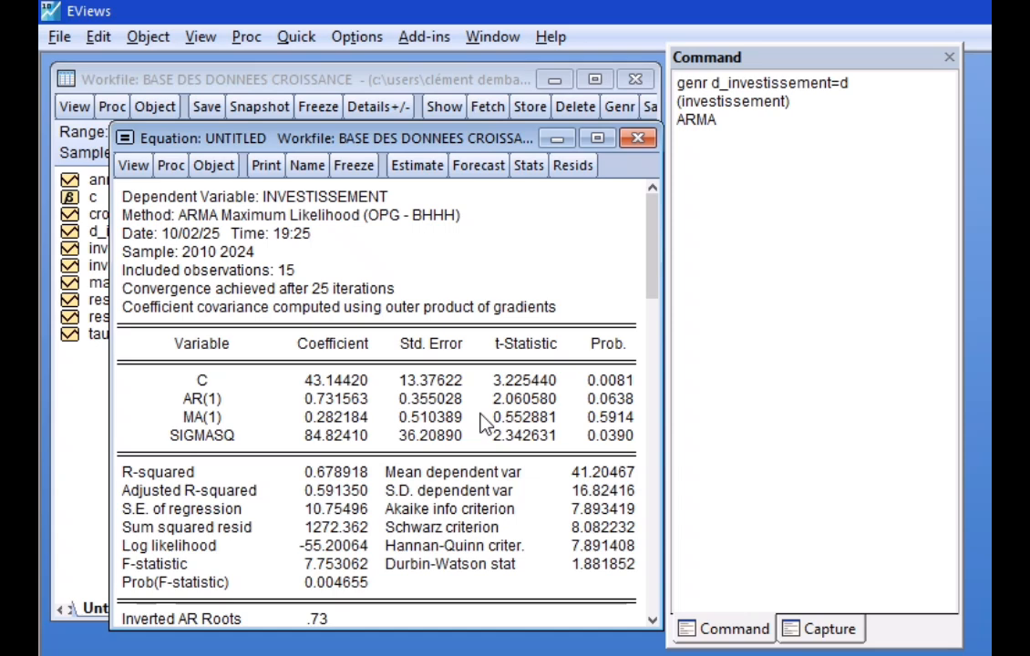
drag(657, 259, 651, 215)
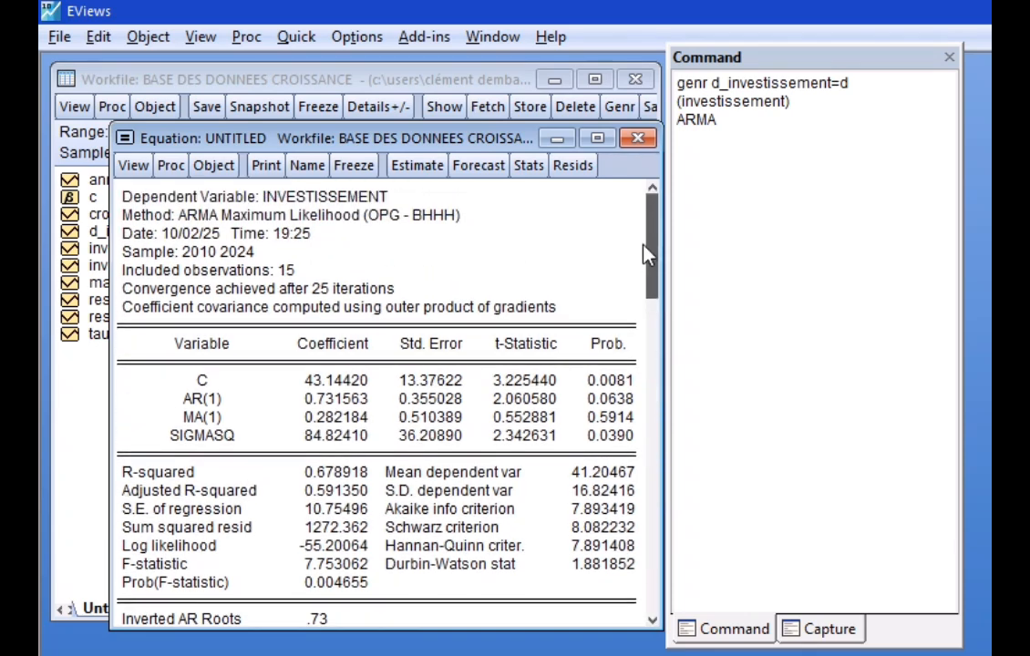